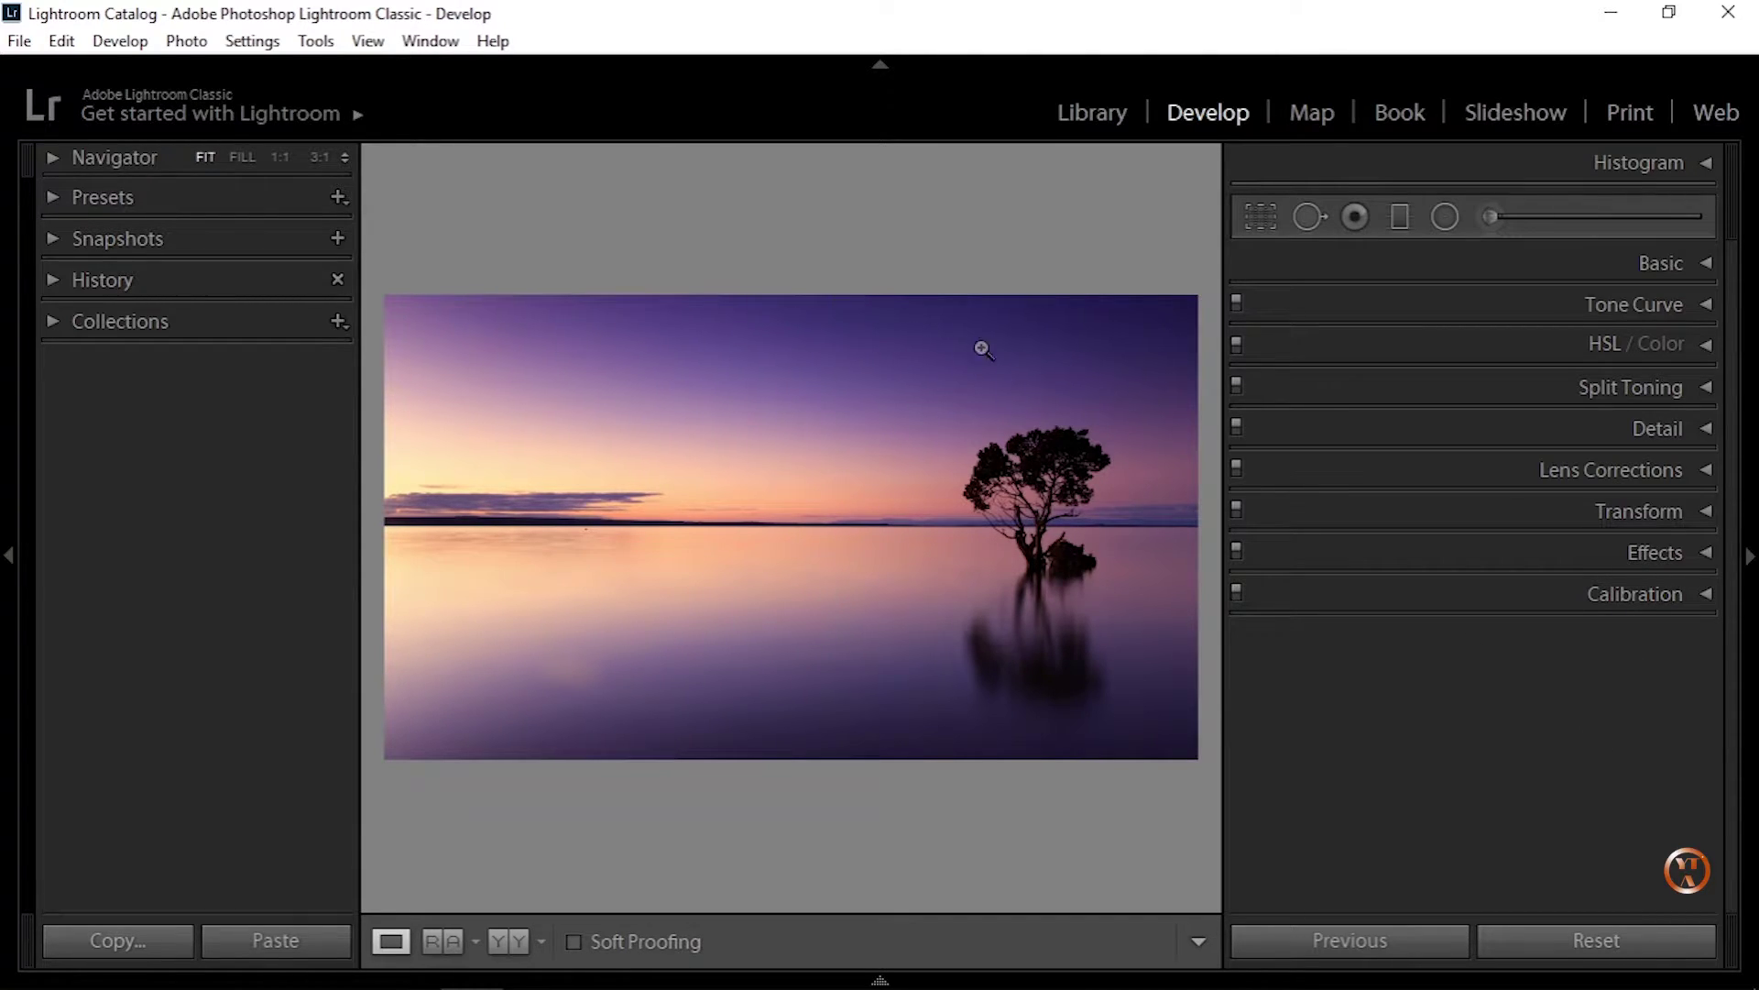
Raise the Basic panel Highlights to +76.
{"action": "left_click", "coordinate": [1698, 263]}
{"action": "left_click_drag", "start_coordinate": [1492, 591], "coordinate": [1599, 591]}
{"action": "left_click", "coordinate": [1695, 268]}
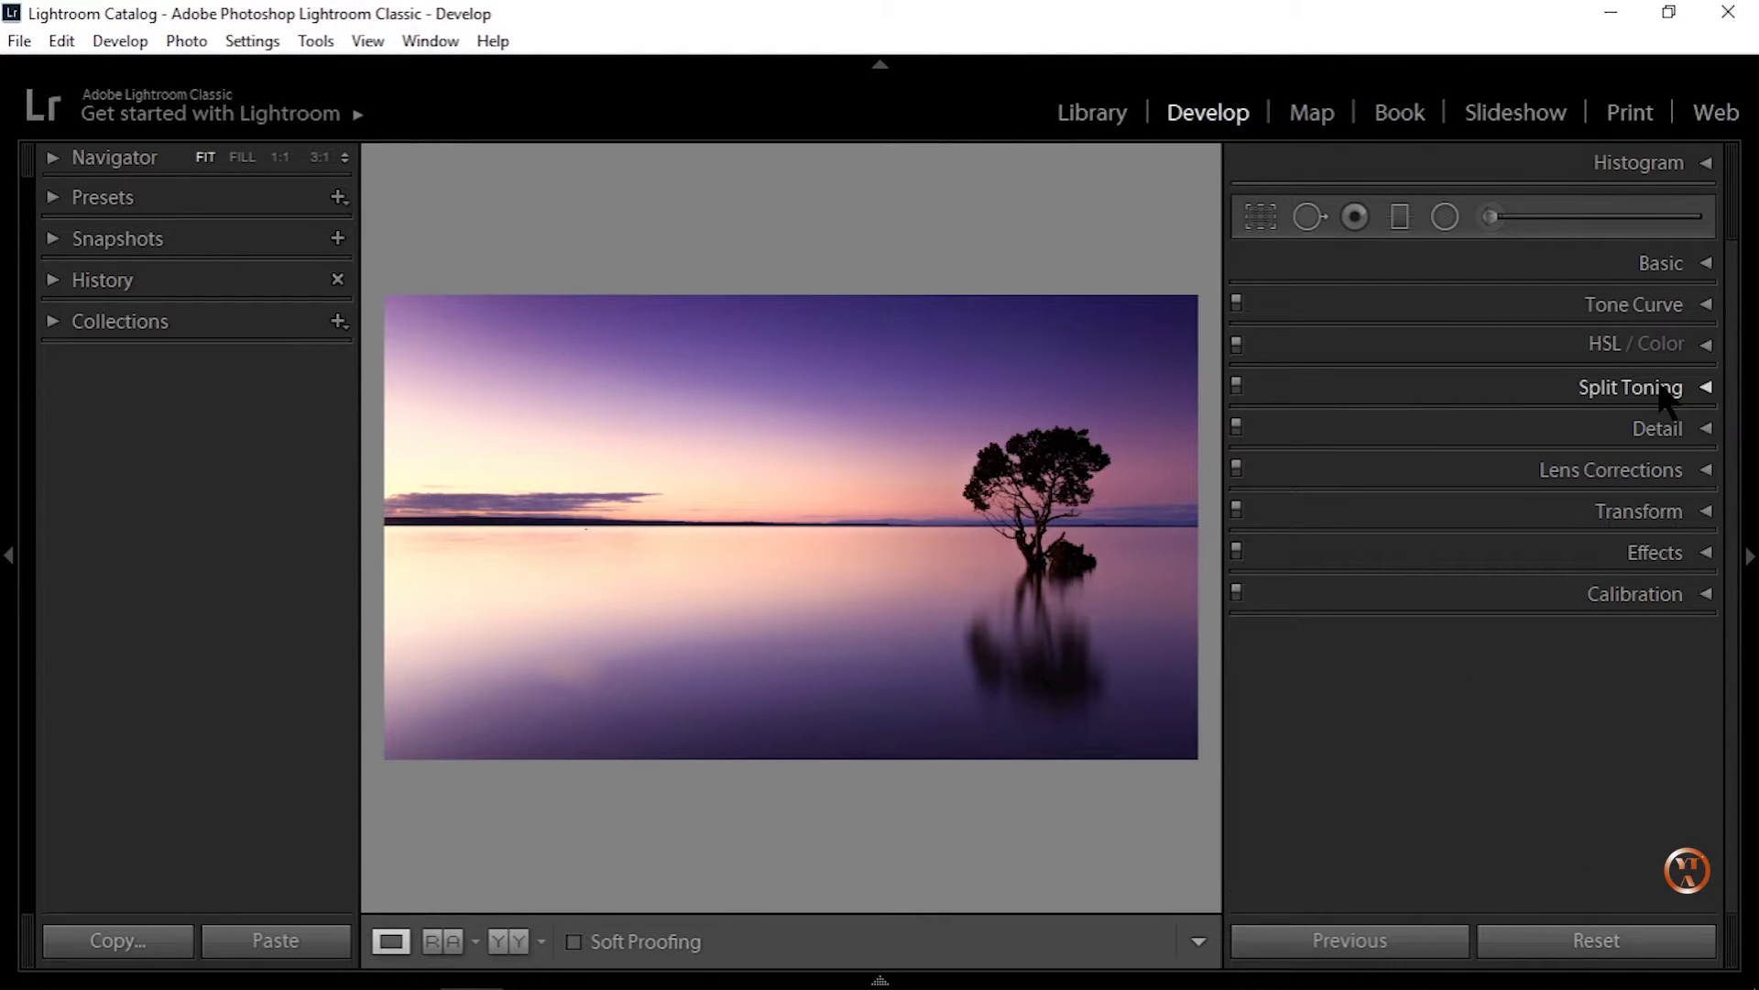
{"action": "left_click", "coordinate": [1631, 308]}
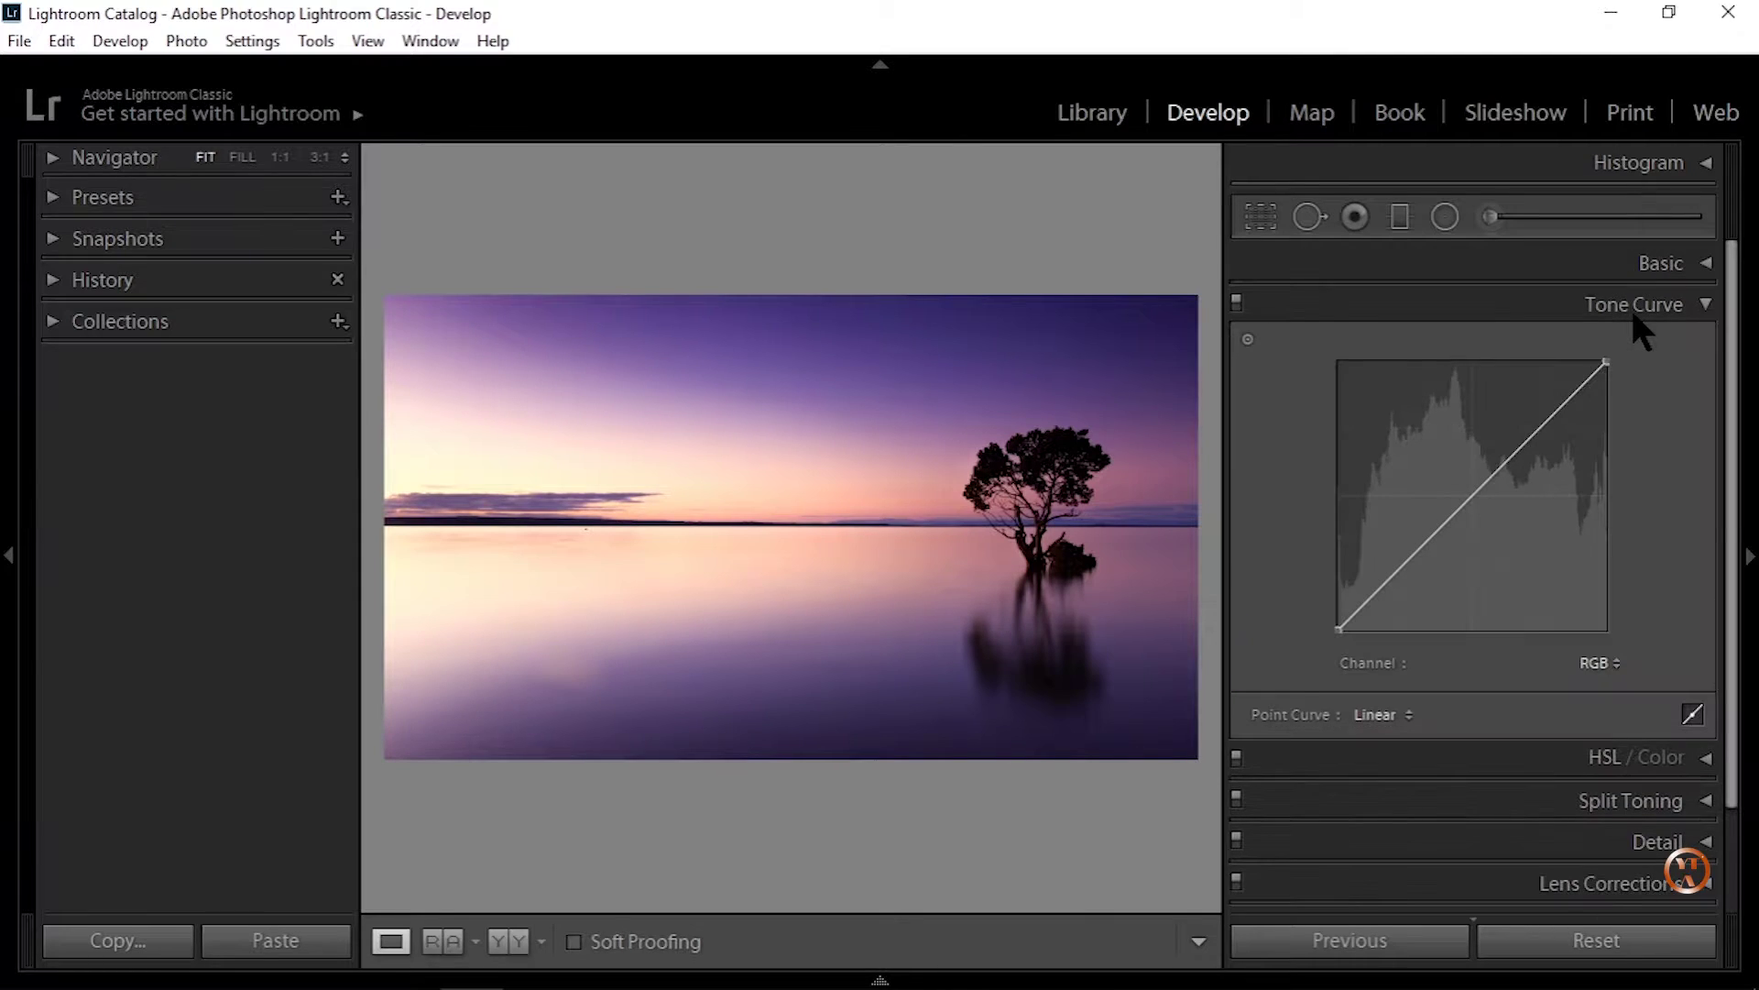
{"action": "left_click", "coordinate": [1634, 309]}
{"action": "left_click", "coordinate": [1634, 309]}
{"action": "left_click", "coordinate": [1634, 309]}
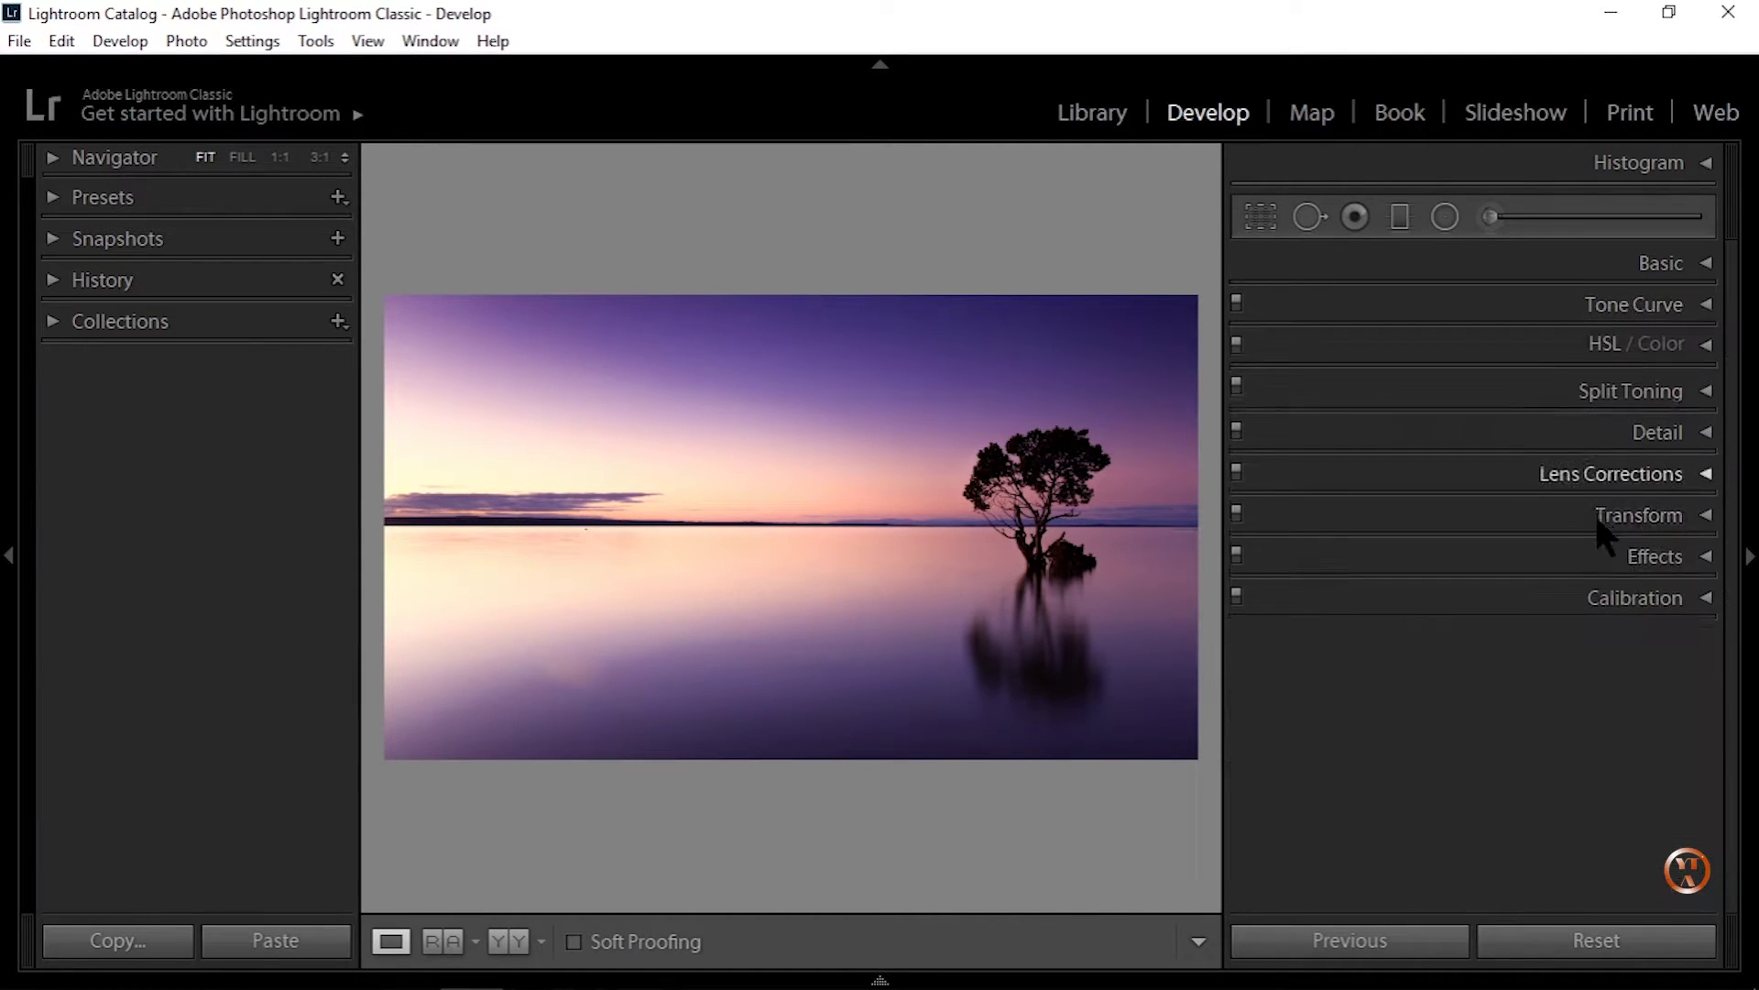
Tint the split-toning highlights with hue 360 and saturation 86, toggling the effect to compare.
{"action": "left_click", "coordinate": [1634, 389]}
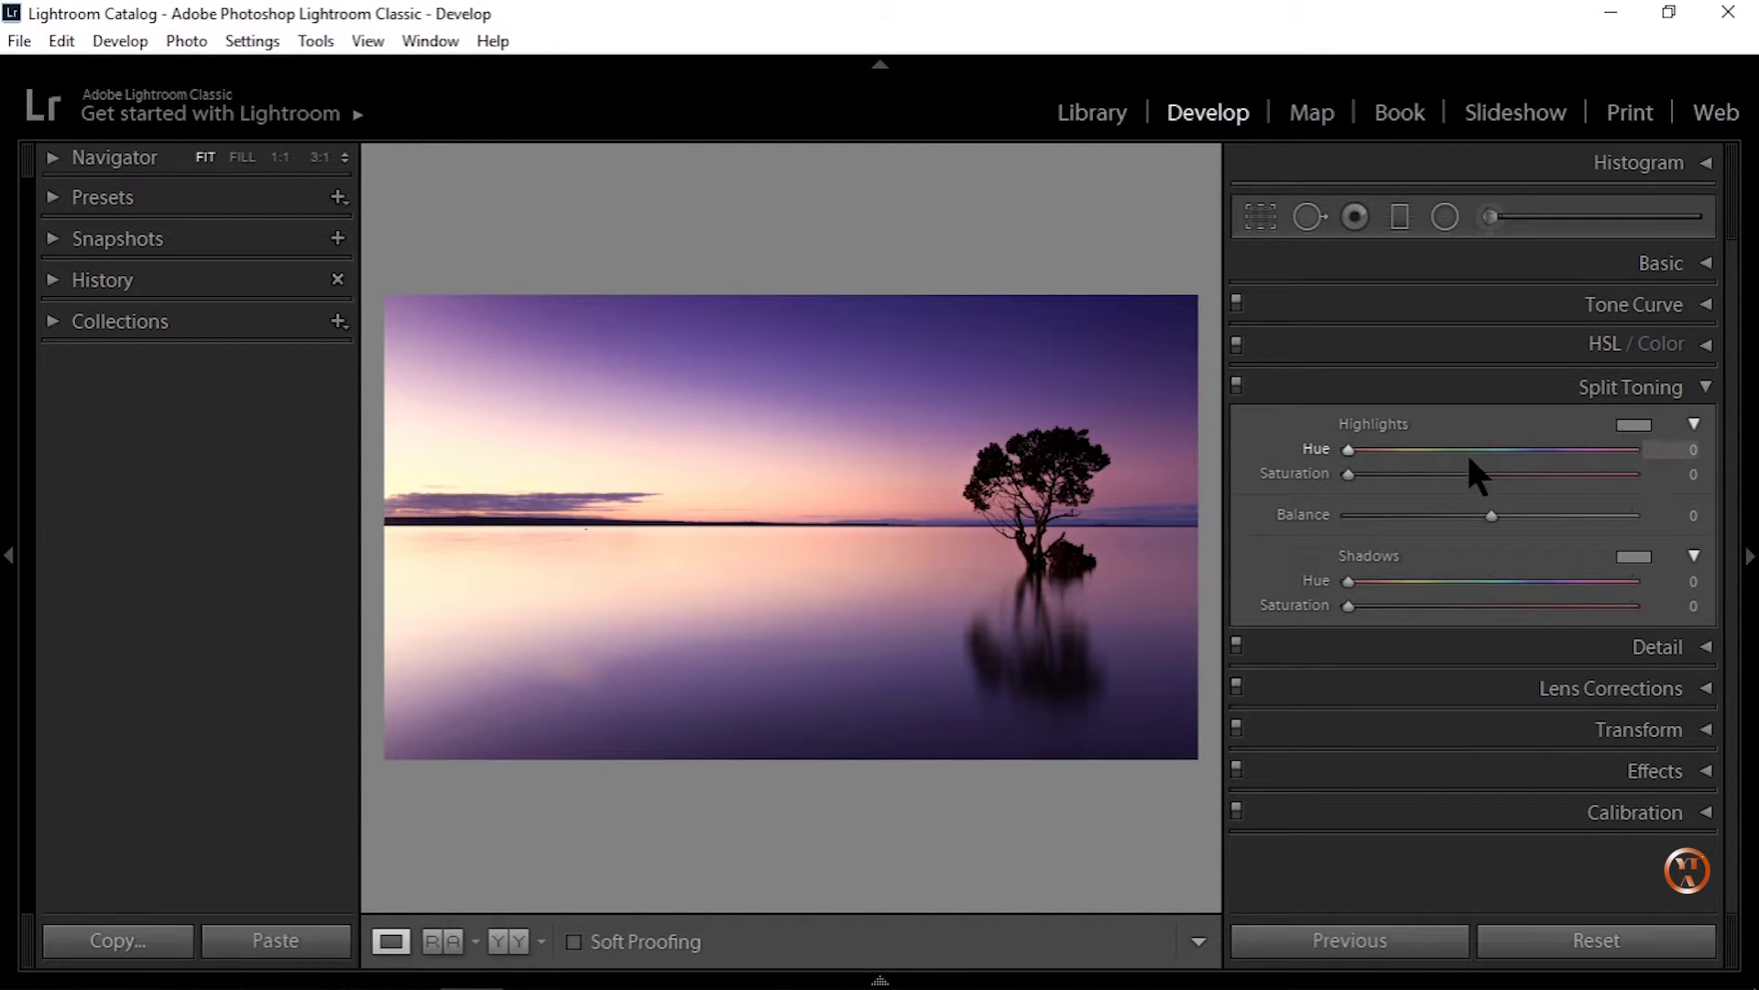
{"action": "key", "text": "alt"}
{"action": "left_click_drag", "start_coordinate": [1348, 456], "coordinate": [1668, 457]}
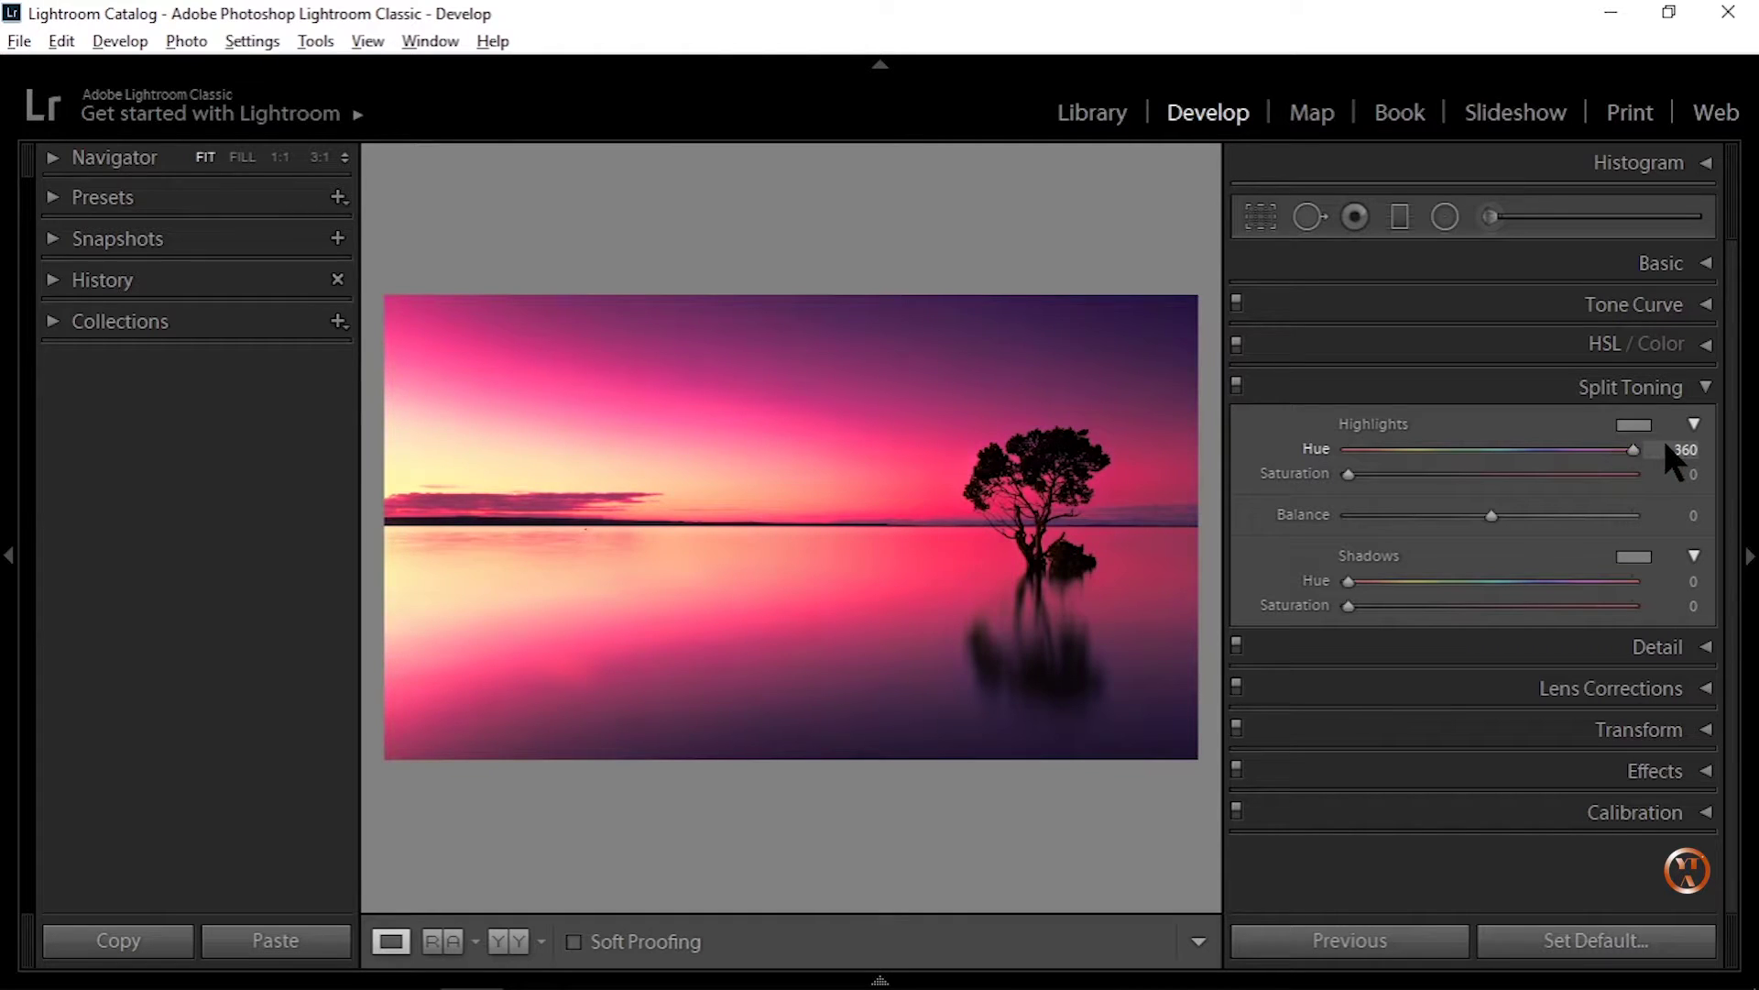
{"action": "left_click_drag", "start_coordinate": [1664, 440], "coordinate": [1664, 440]}
{"action": "left_click_drag", "start_coordinate": [1349, 474], "coordinate": [1598, 488]}
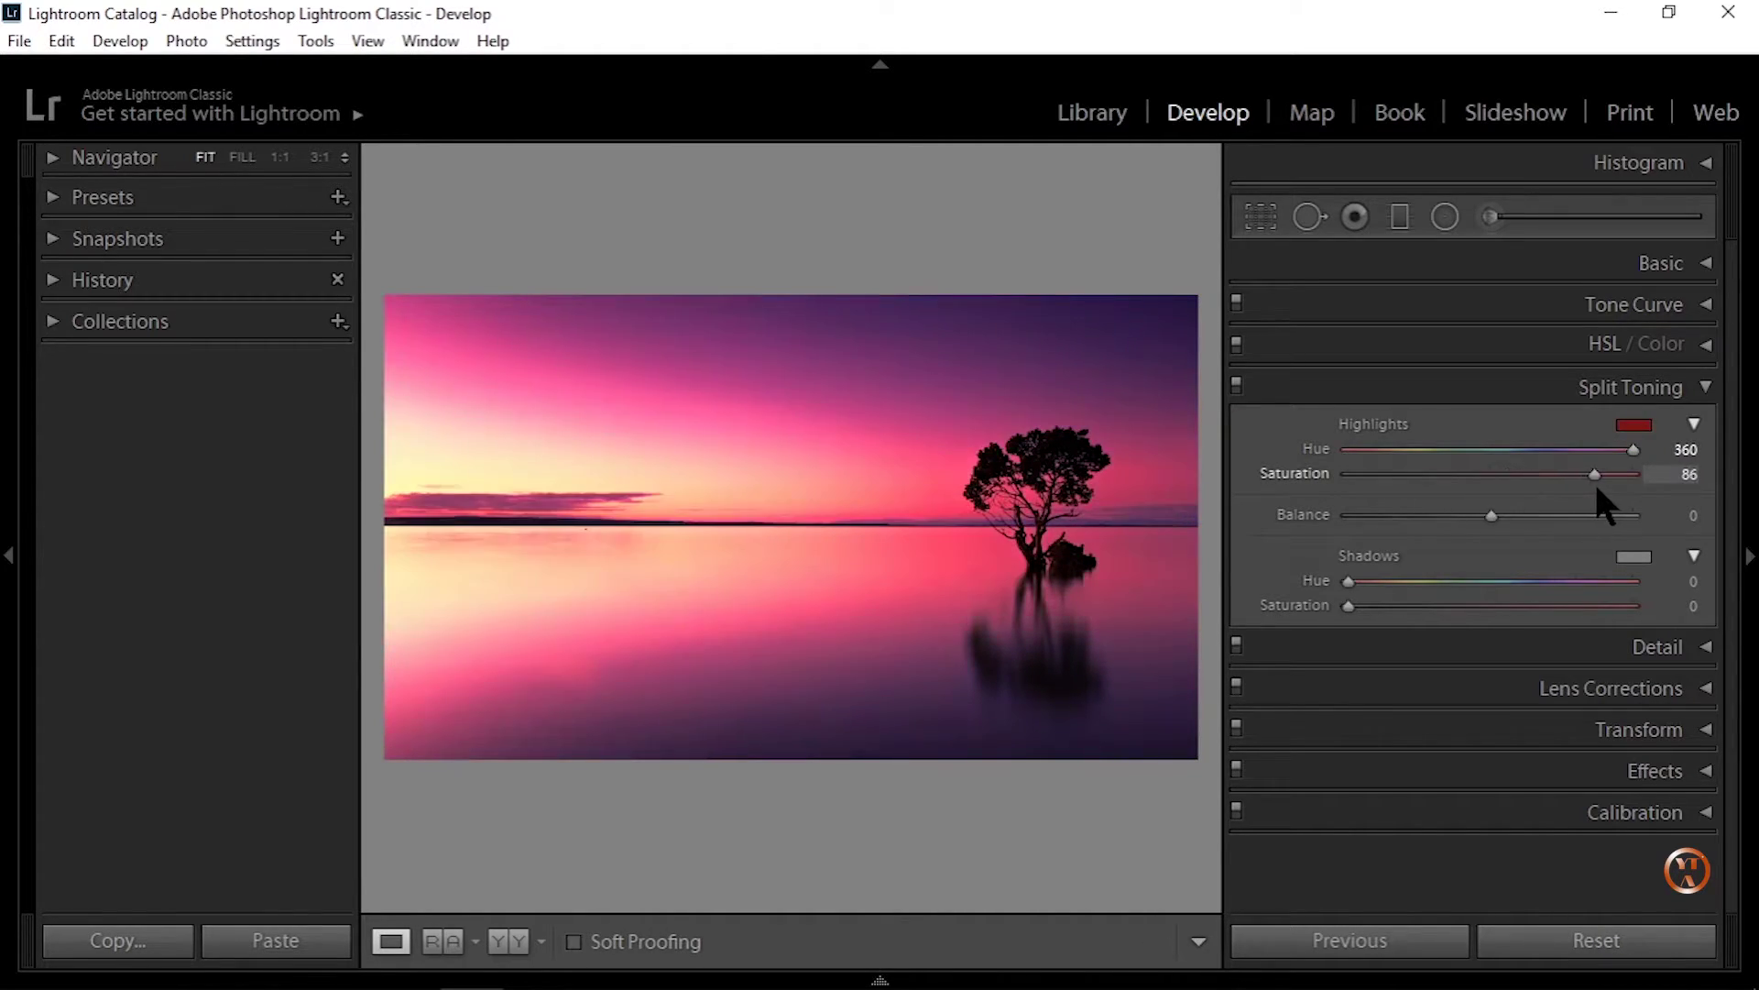
{"action": "left_click", "coordinate": [1236, 383]}
{"action": "left_click", "coordinate": [1237, 383]}
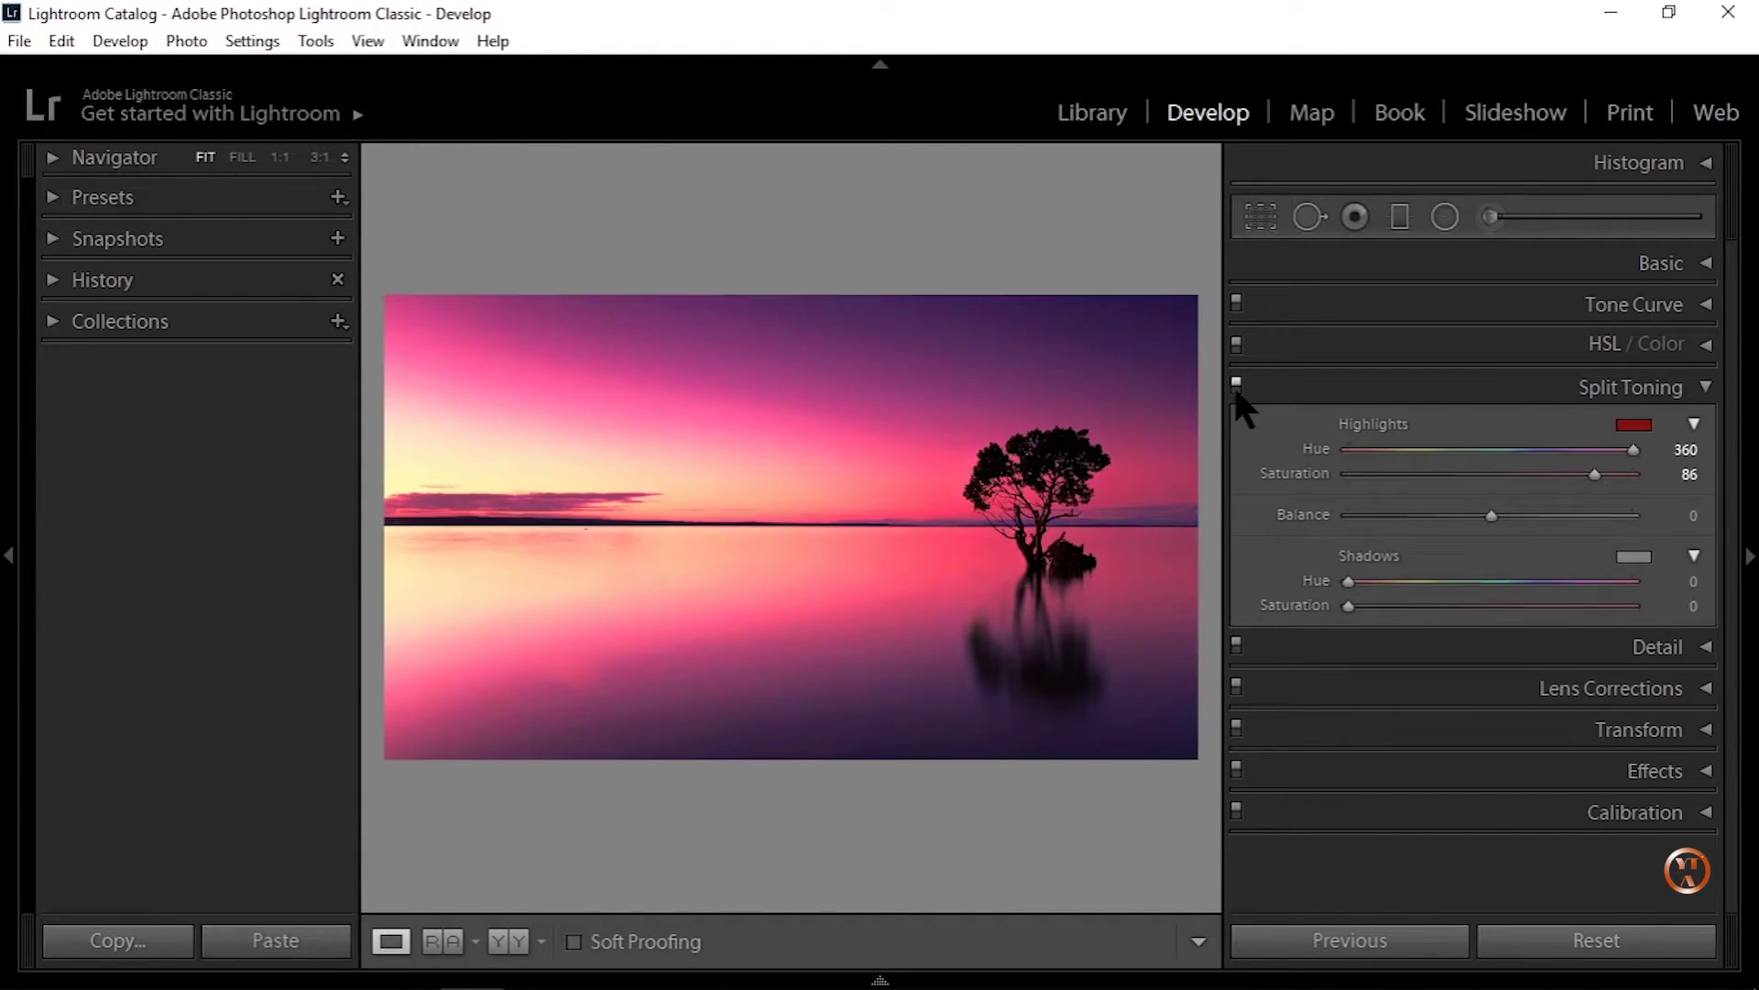
{"action": "left_click", "coordinate": [1541, 394]}
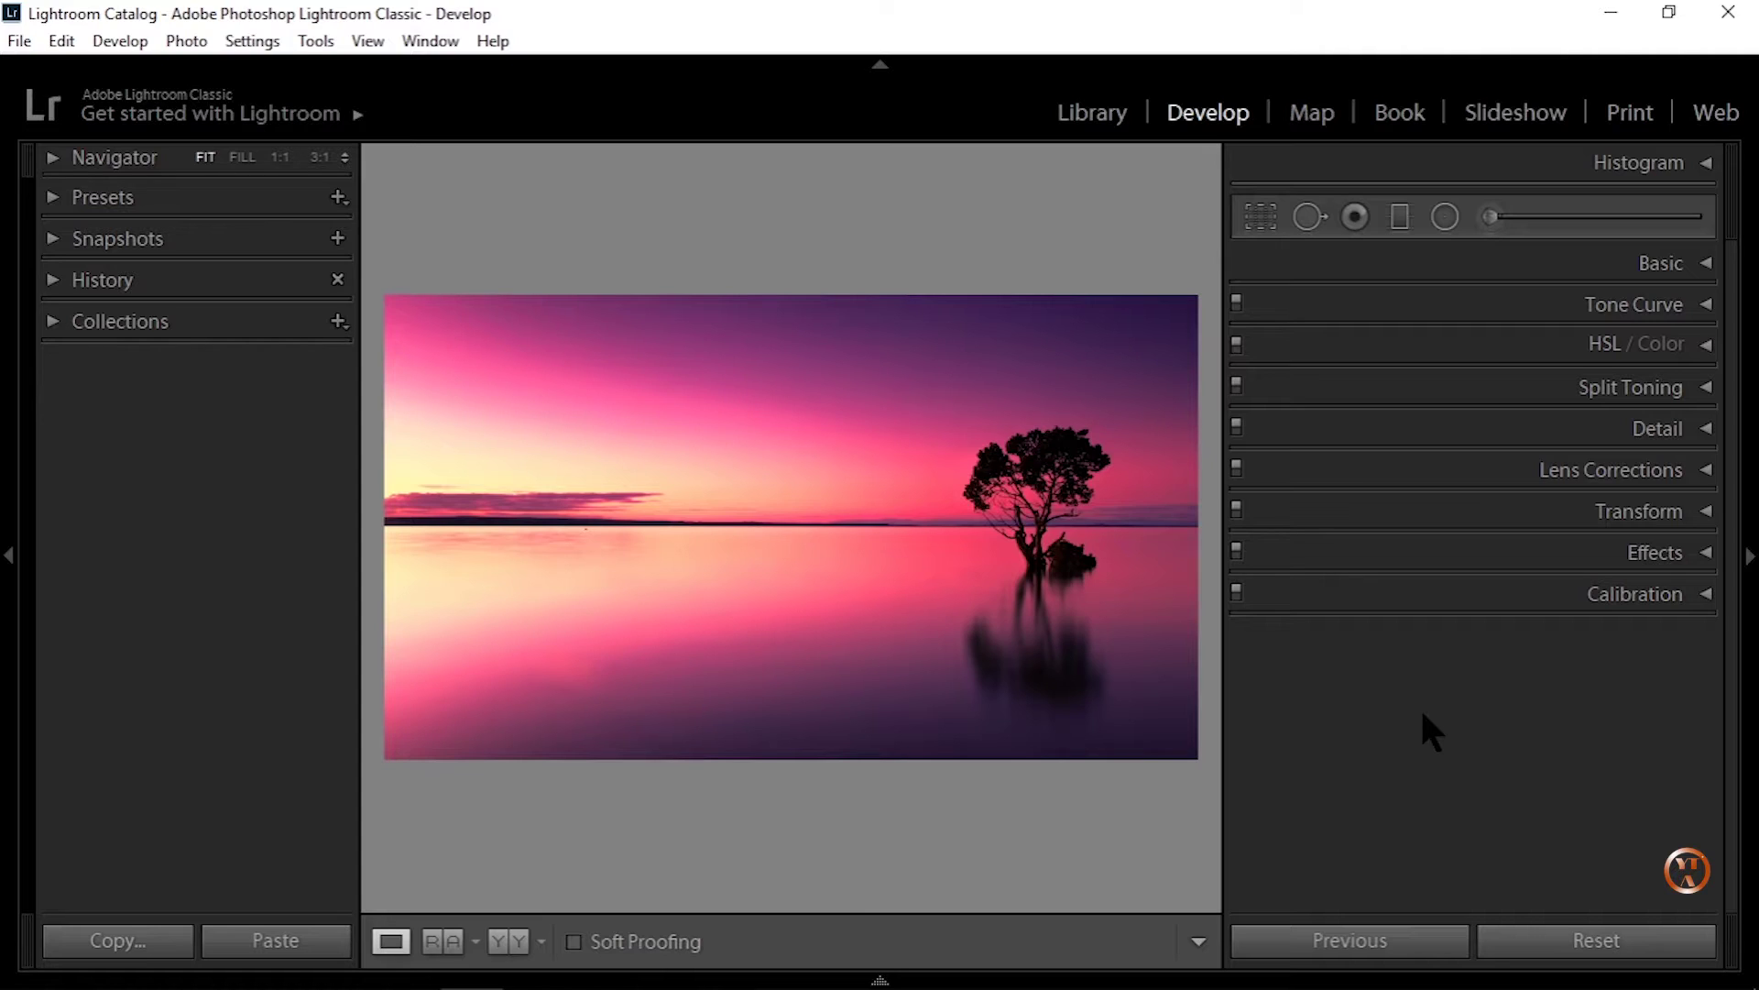
{"action": "key", "text": "a"}
Bring up Export One File and collapse File Settings to its JPEG, 100000K, sRGB summary.
{"action": "key", "text": "ctrl+shift+e"}
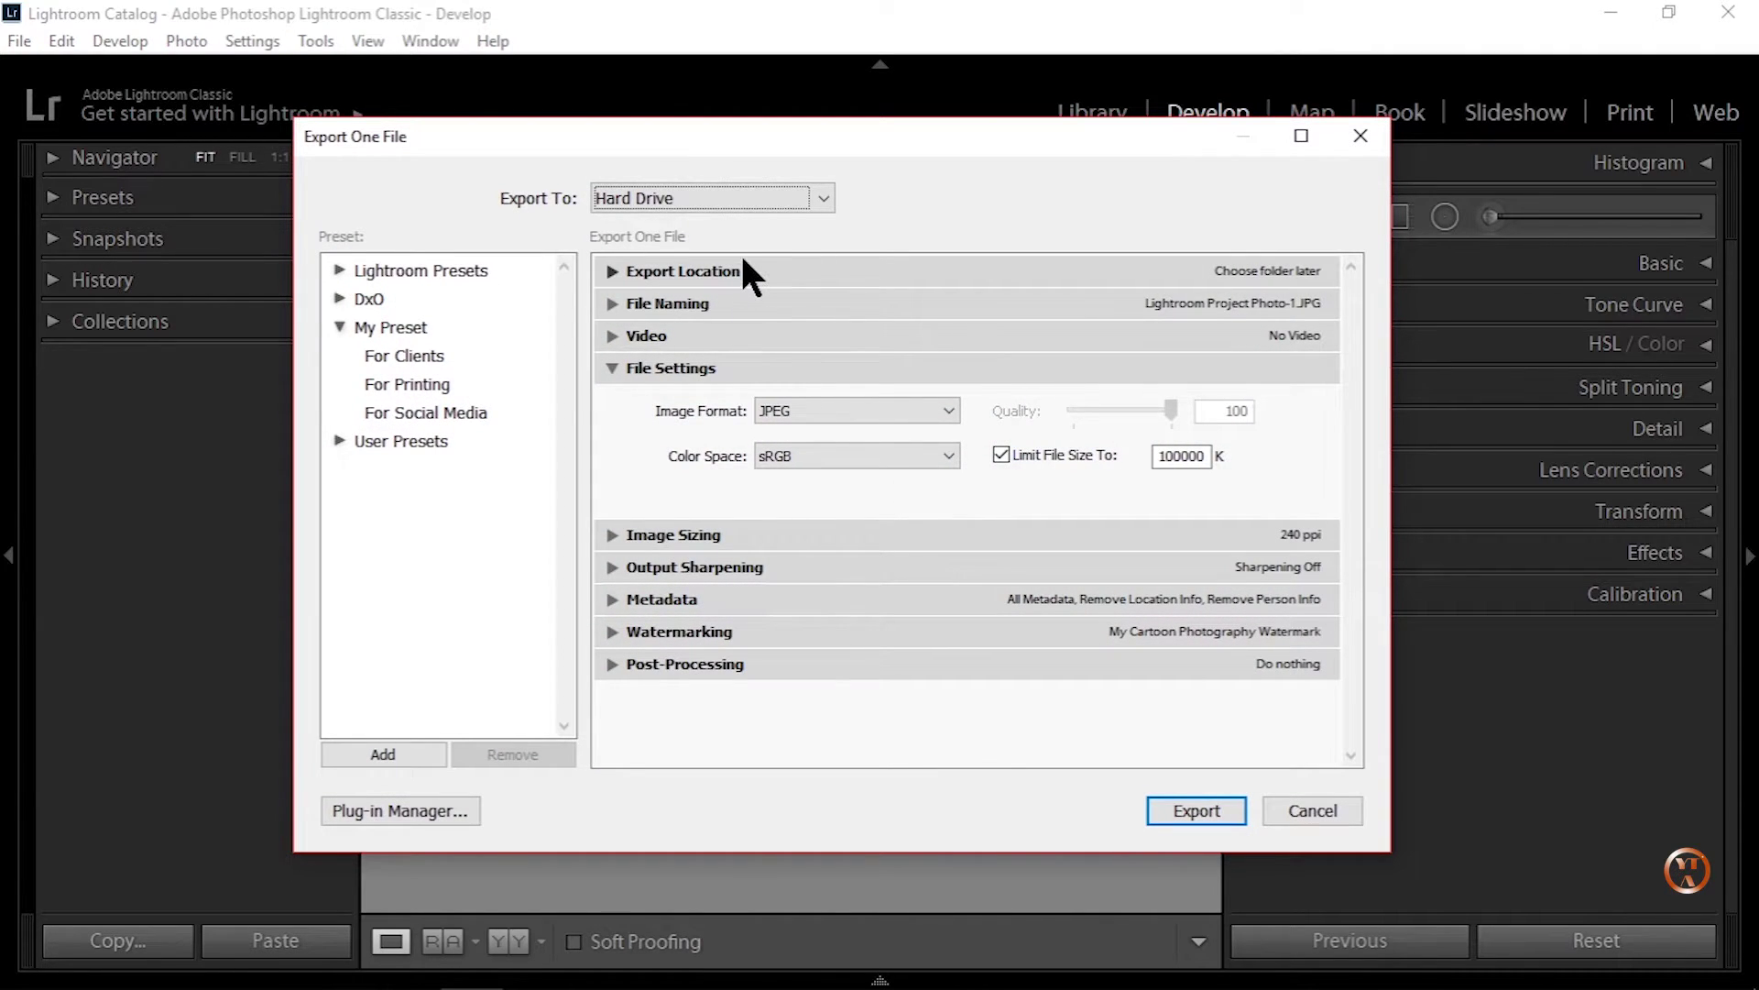
{"action": "left_click_drag", "start_coordinate": [588, 144], "coordinate": [683, 121]}
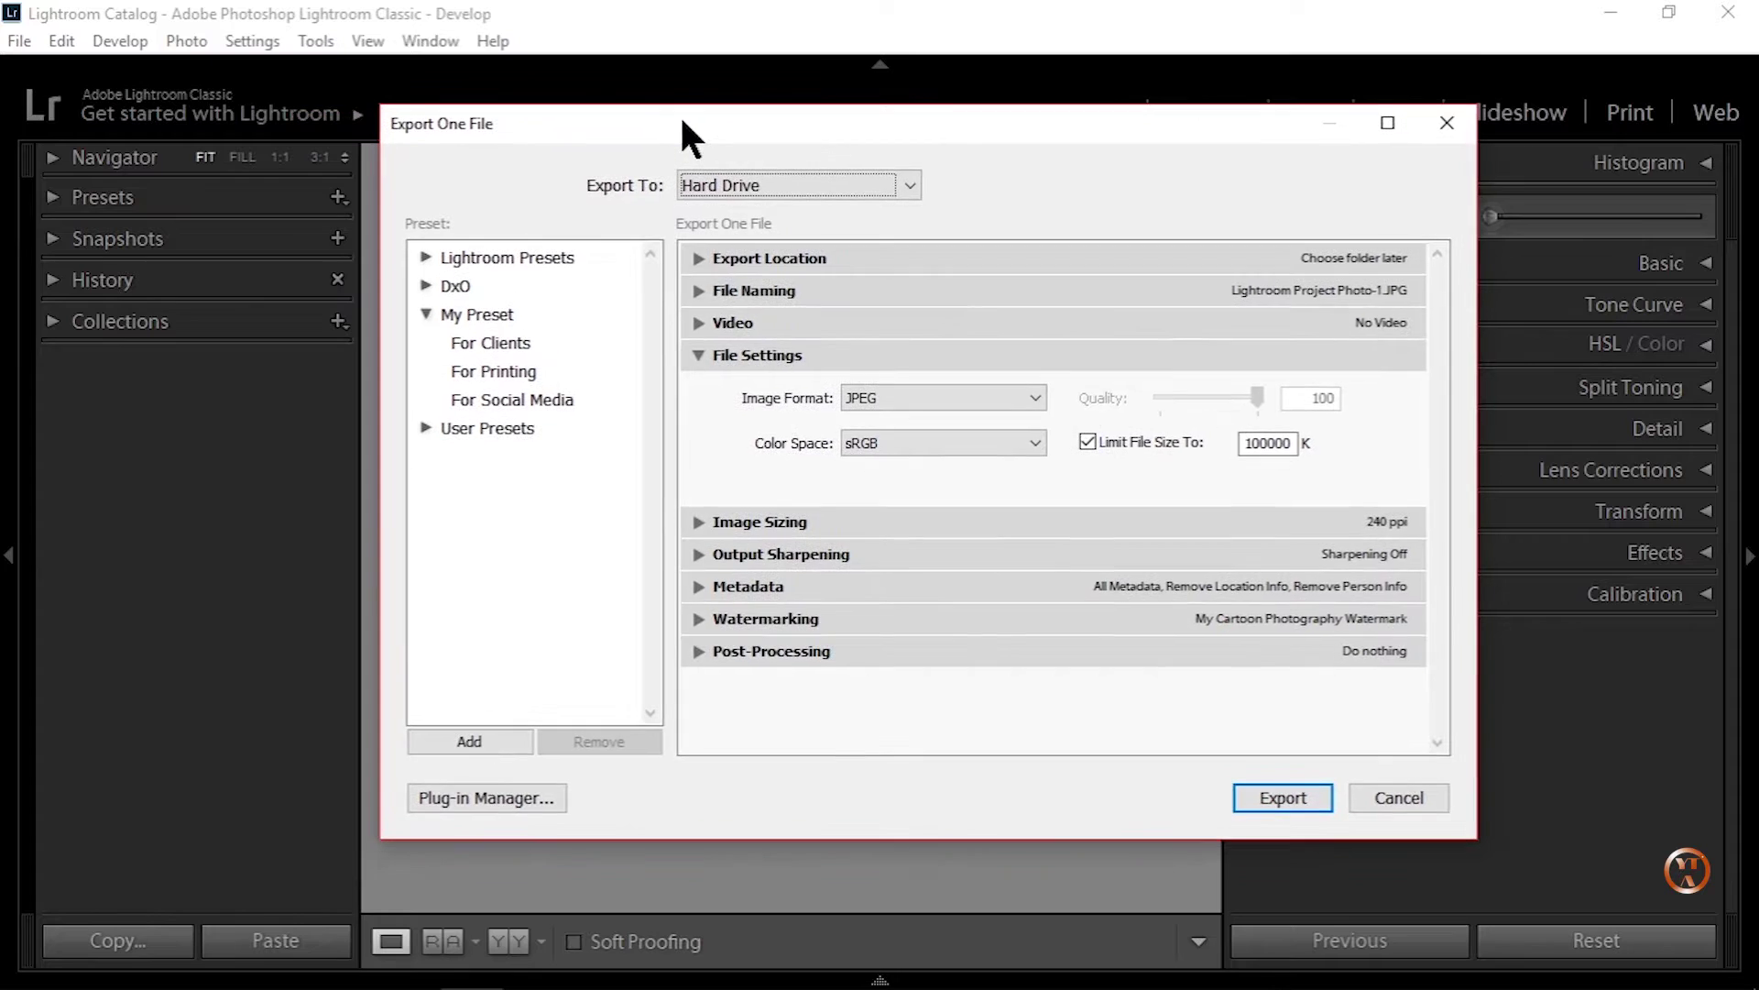
{"action": "left_click", "coordinate": [702, 358]}
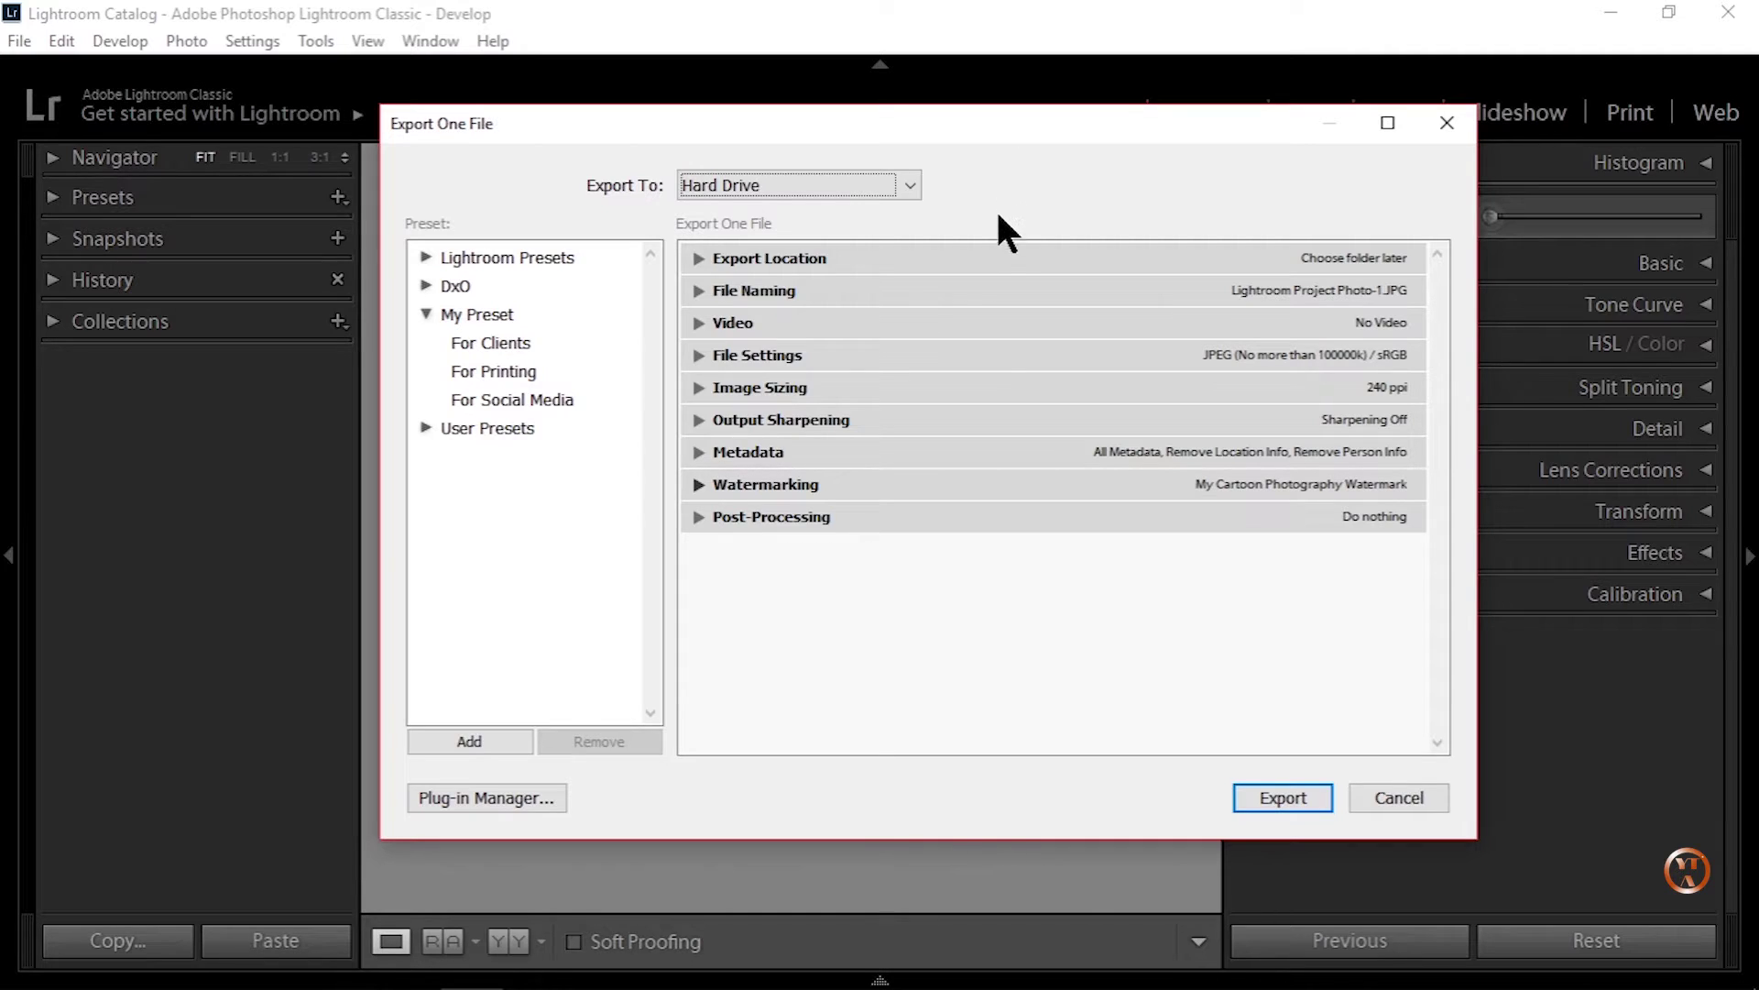
Expand File Settings and list the available image formats.
{"action": "left_click", "coordinate": [706, 353]}
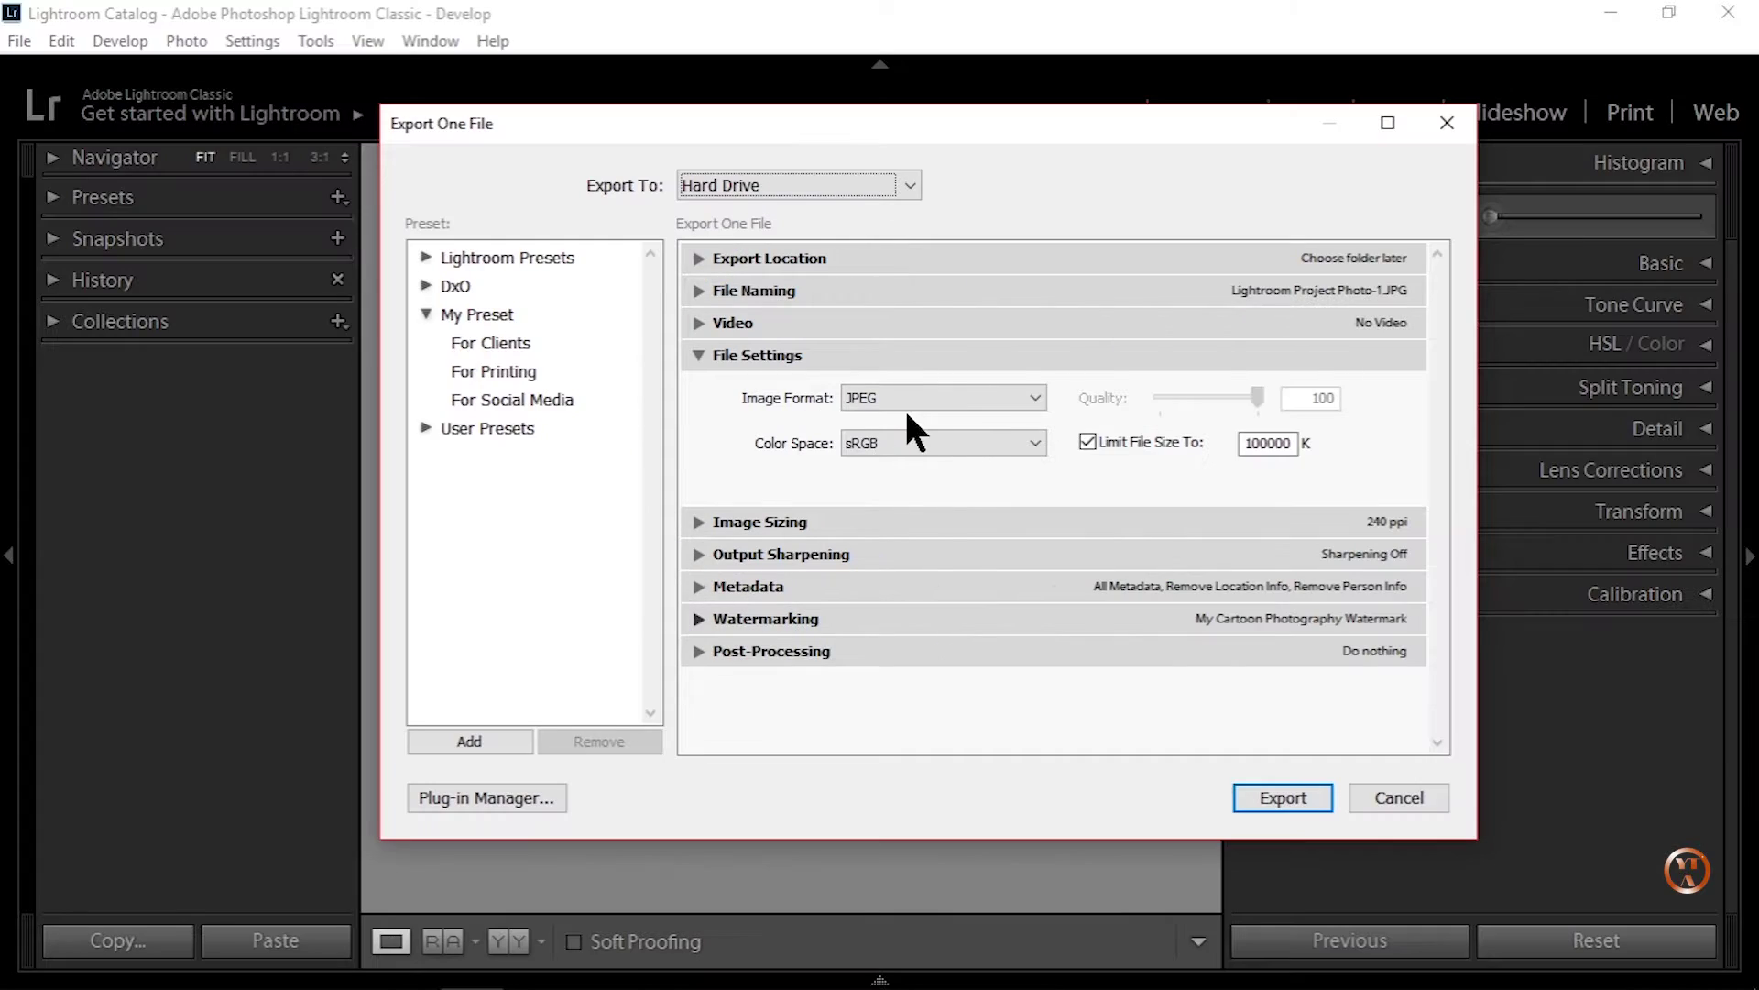
{"action": "left_click", "coordinate": [913, 395]}
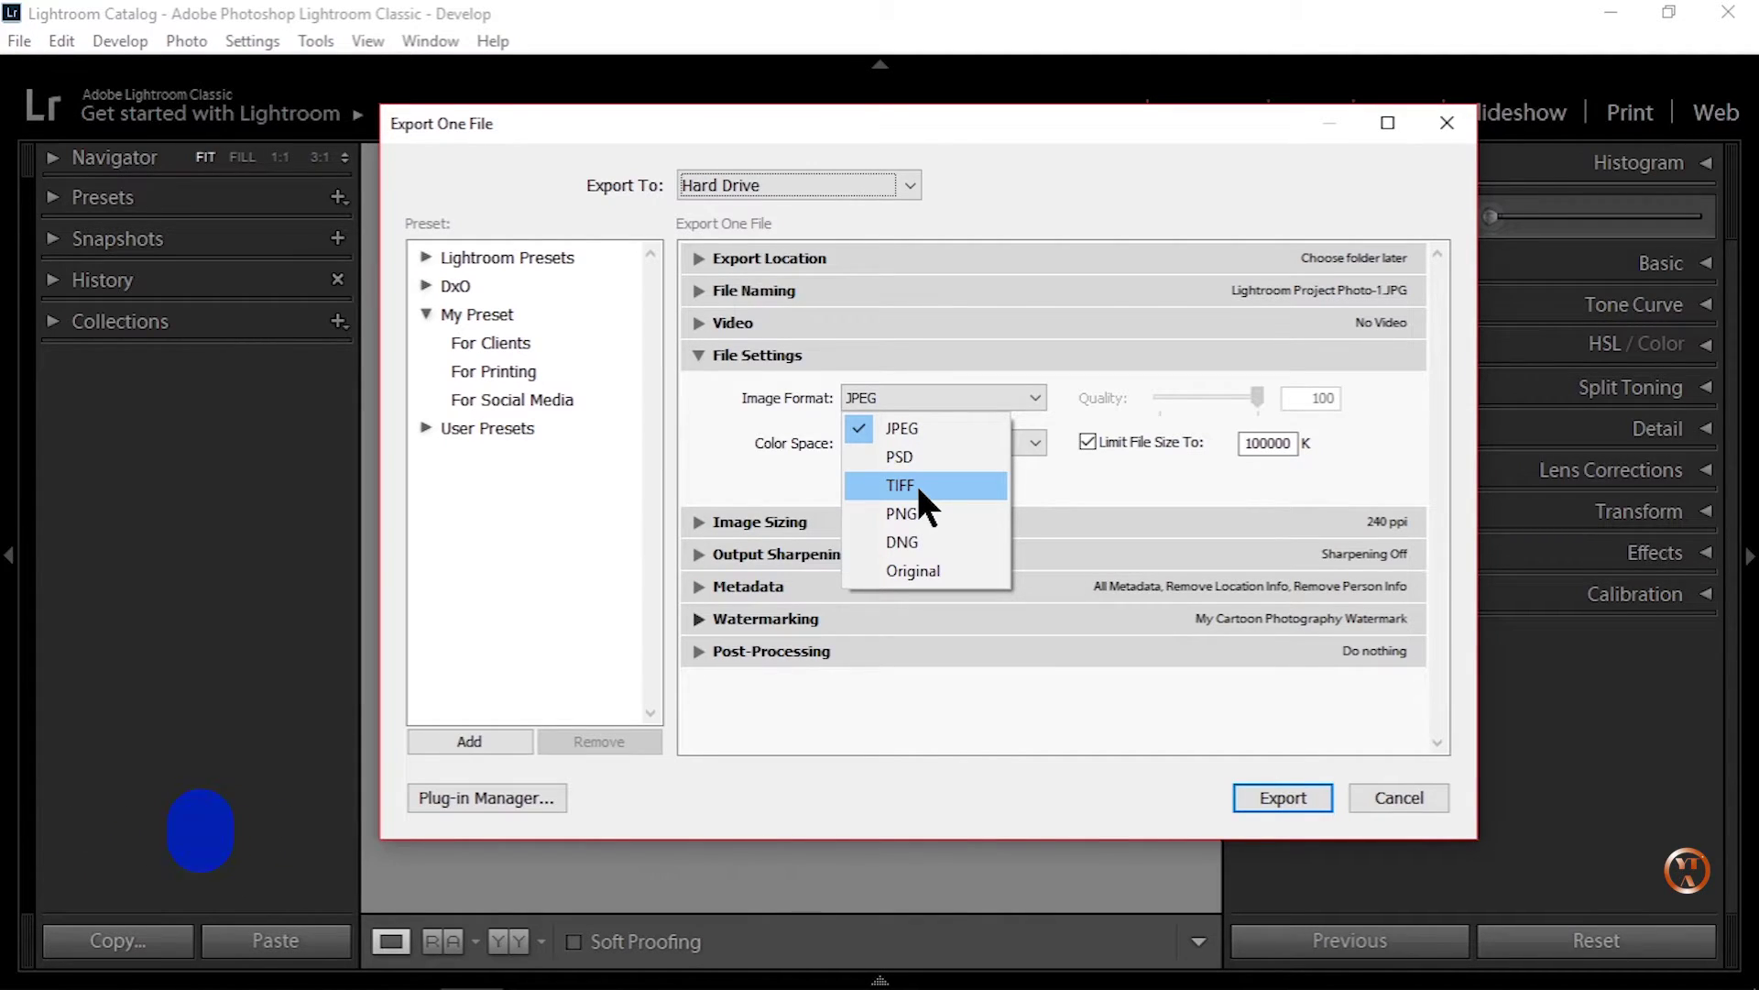
Keep JPEG as the image format and list the colour space choices.
{"action": "left_click", "coordinate": [902, 433]}
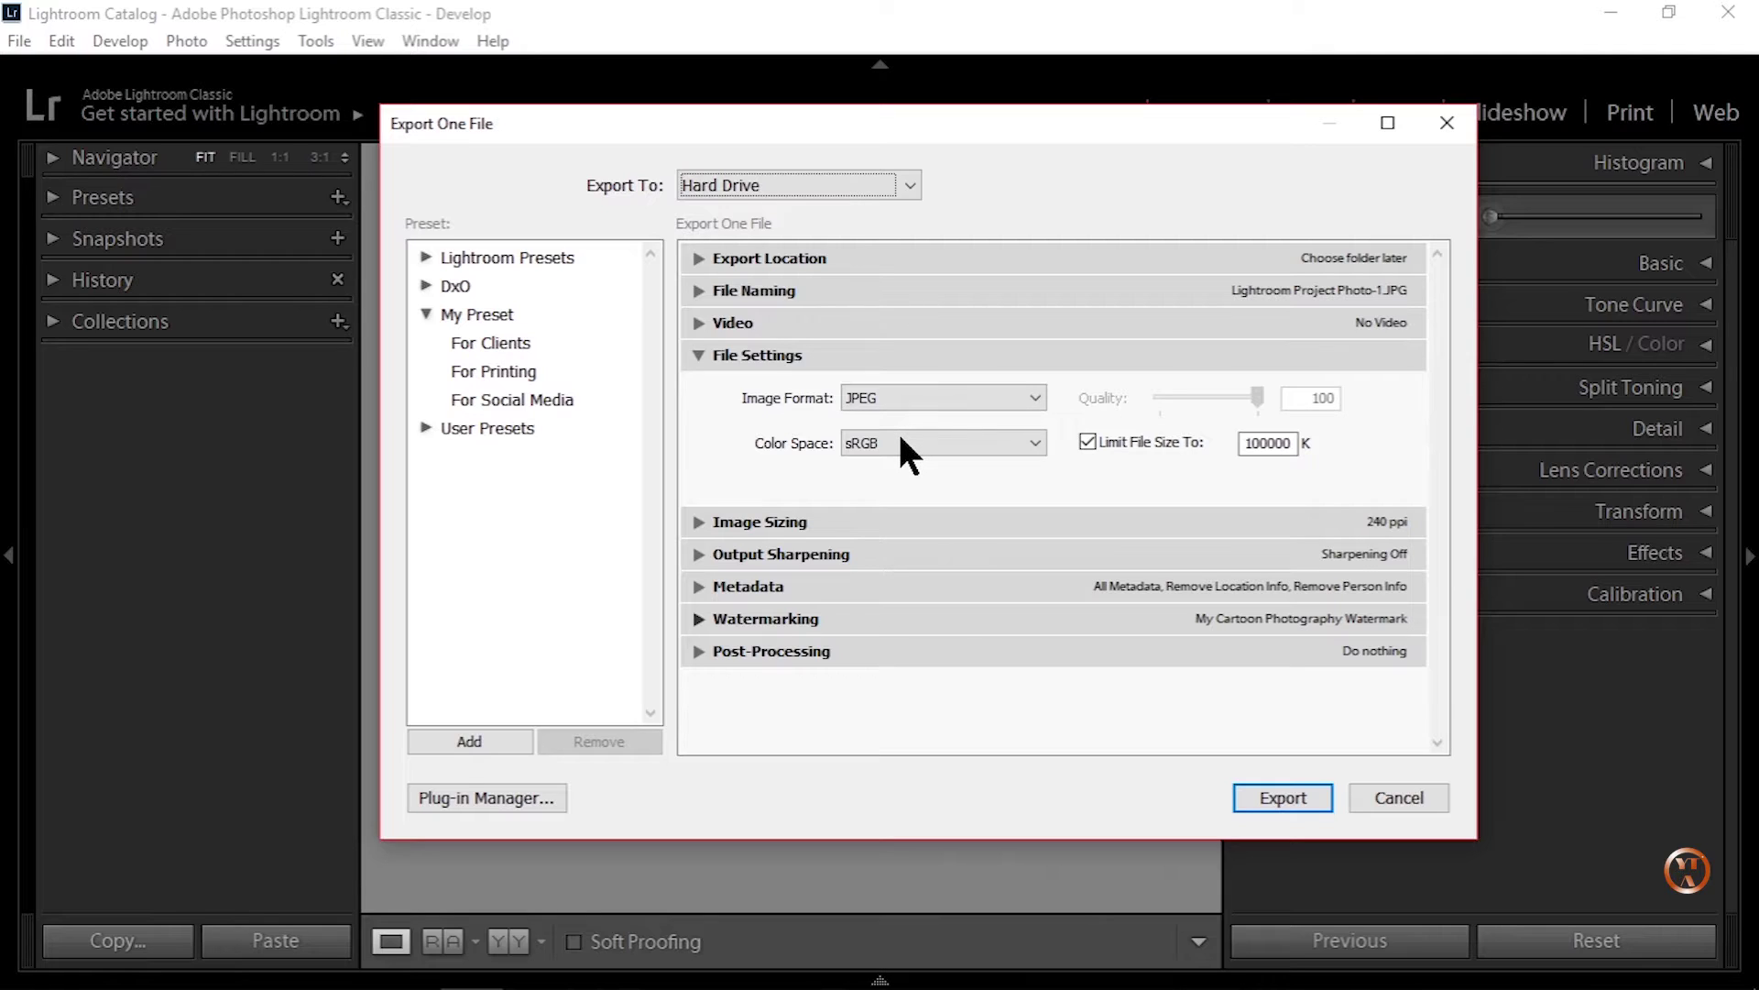
{"action": "left_click", "coordinate": [1037, 443]}
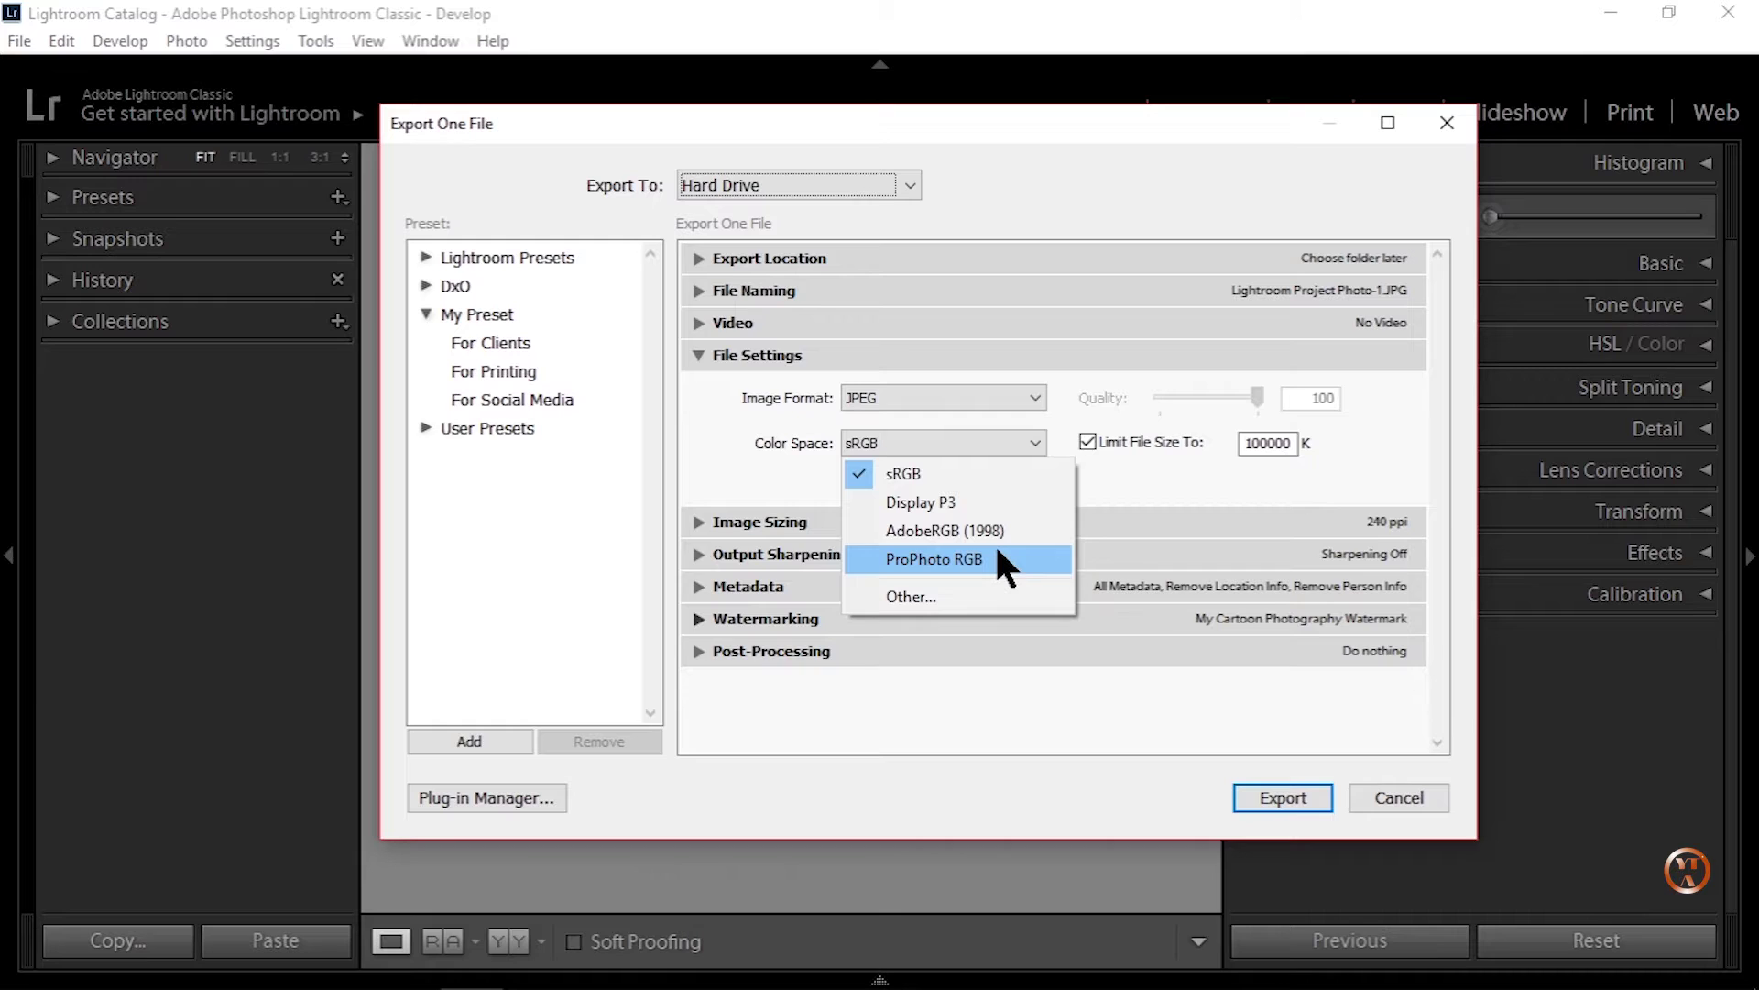
{"action": "left_click", "coordinate": [893, 597]}
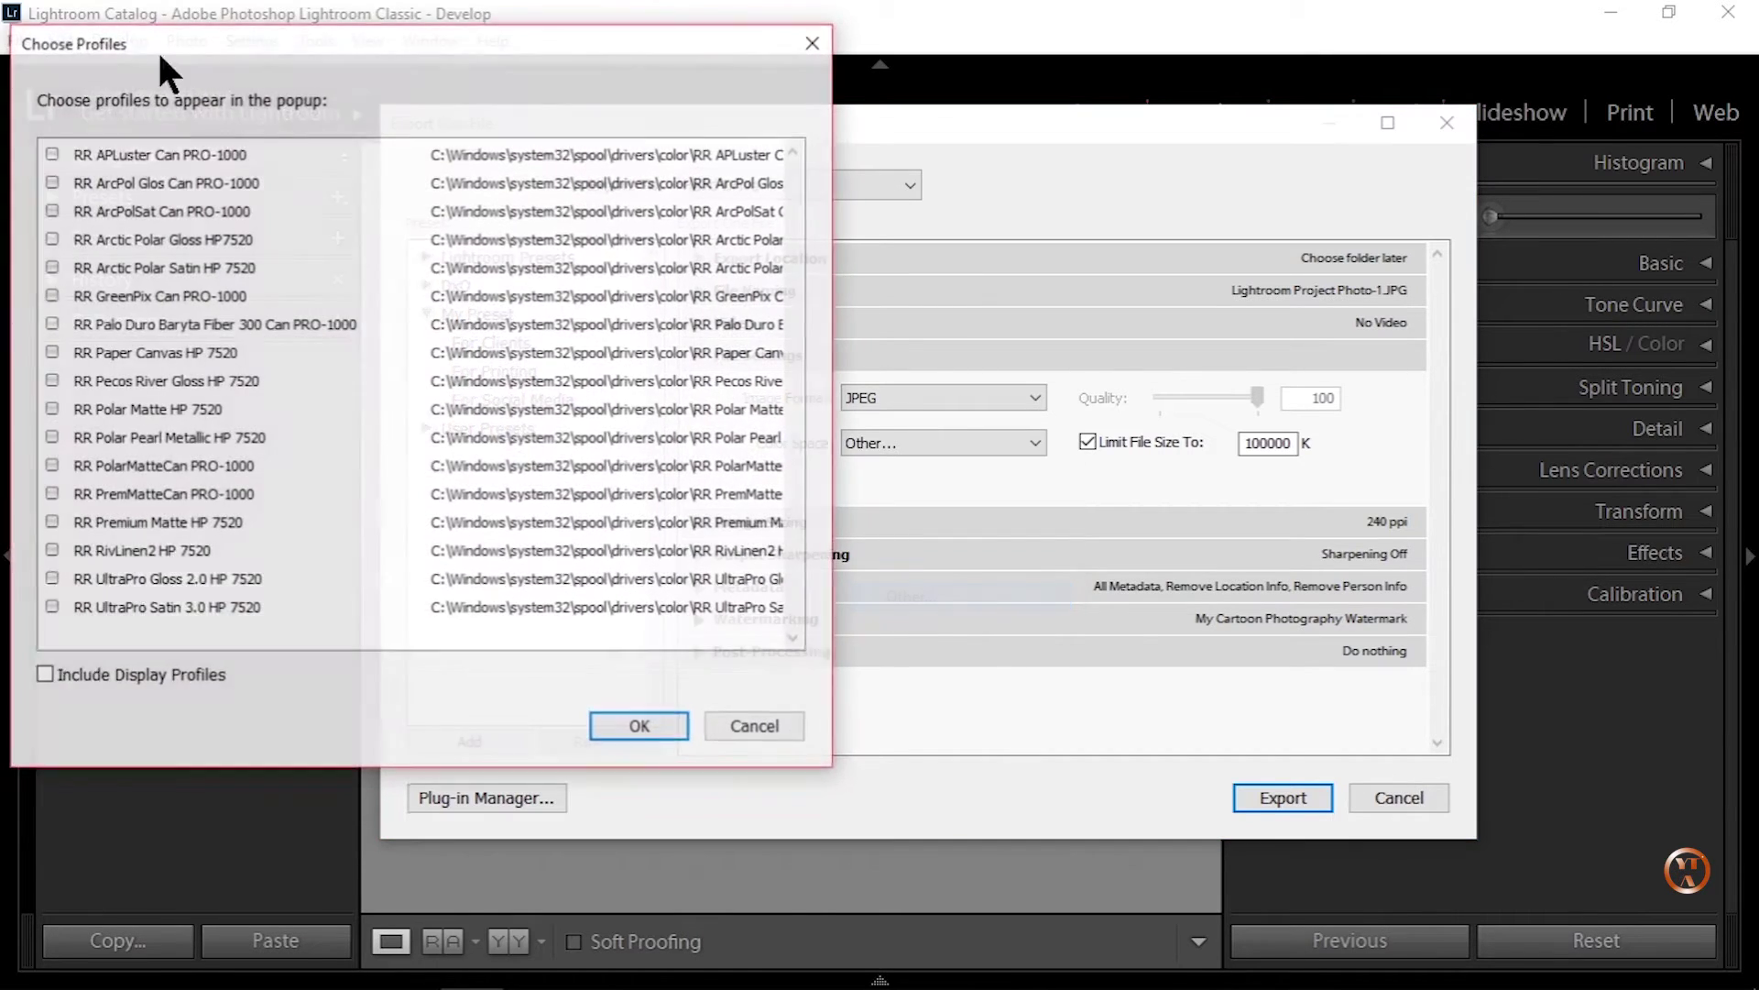
{"action": "left_click", "coordinate": [775, 724]}
{"action": "left_click", "coordinate": [1032, 442]}
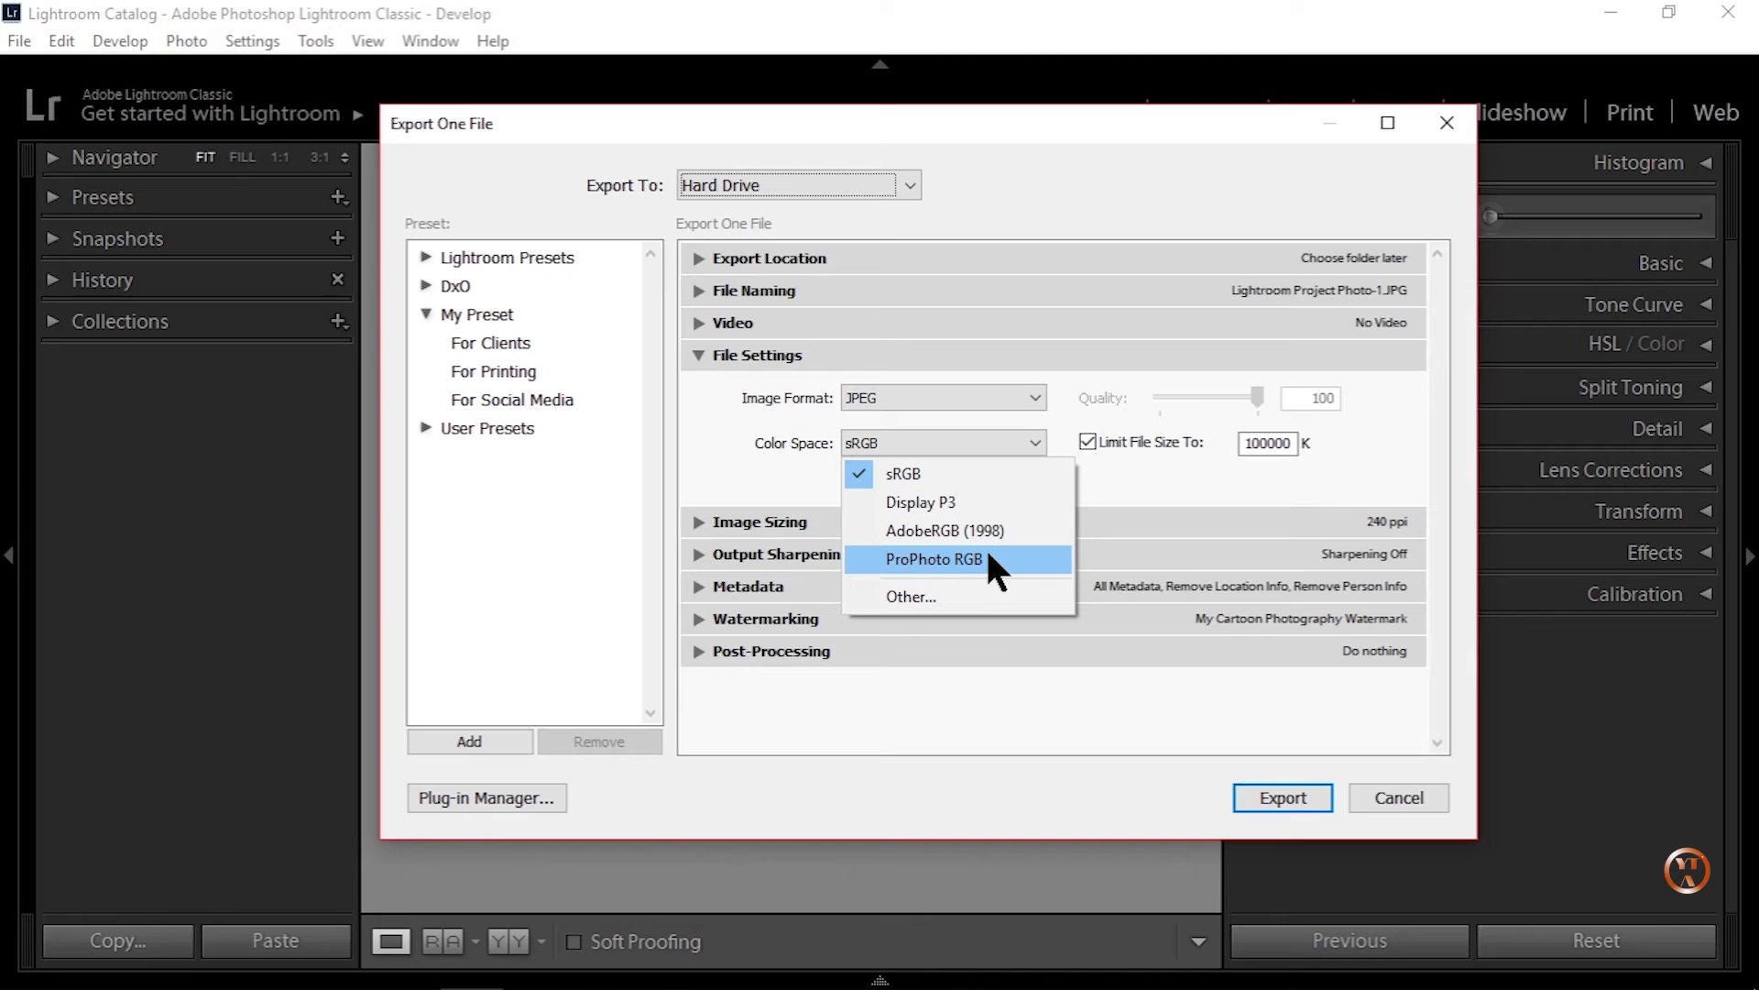
Choose sRGB and review the 100000 K file size limit value.
{"action": "left_click", "coordinate": [965, 476]}
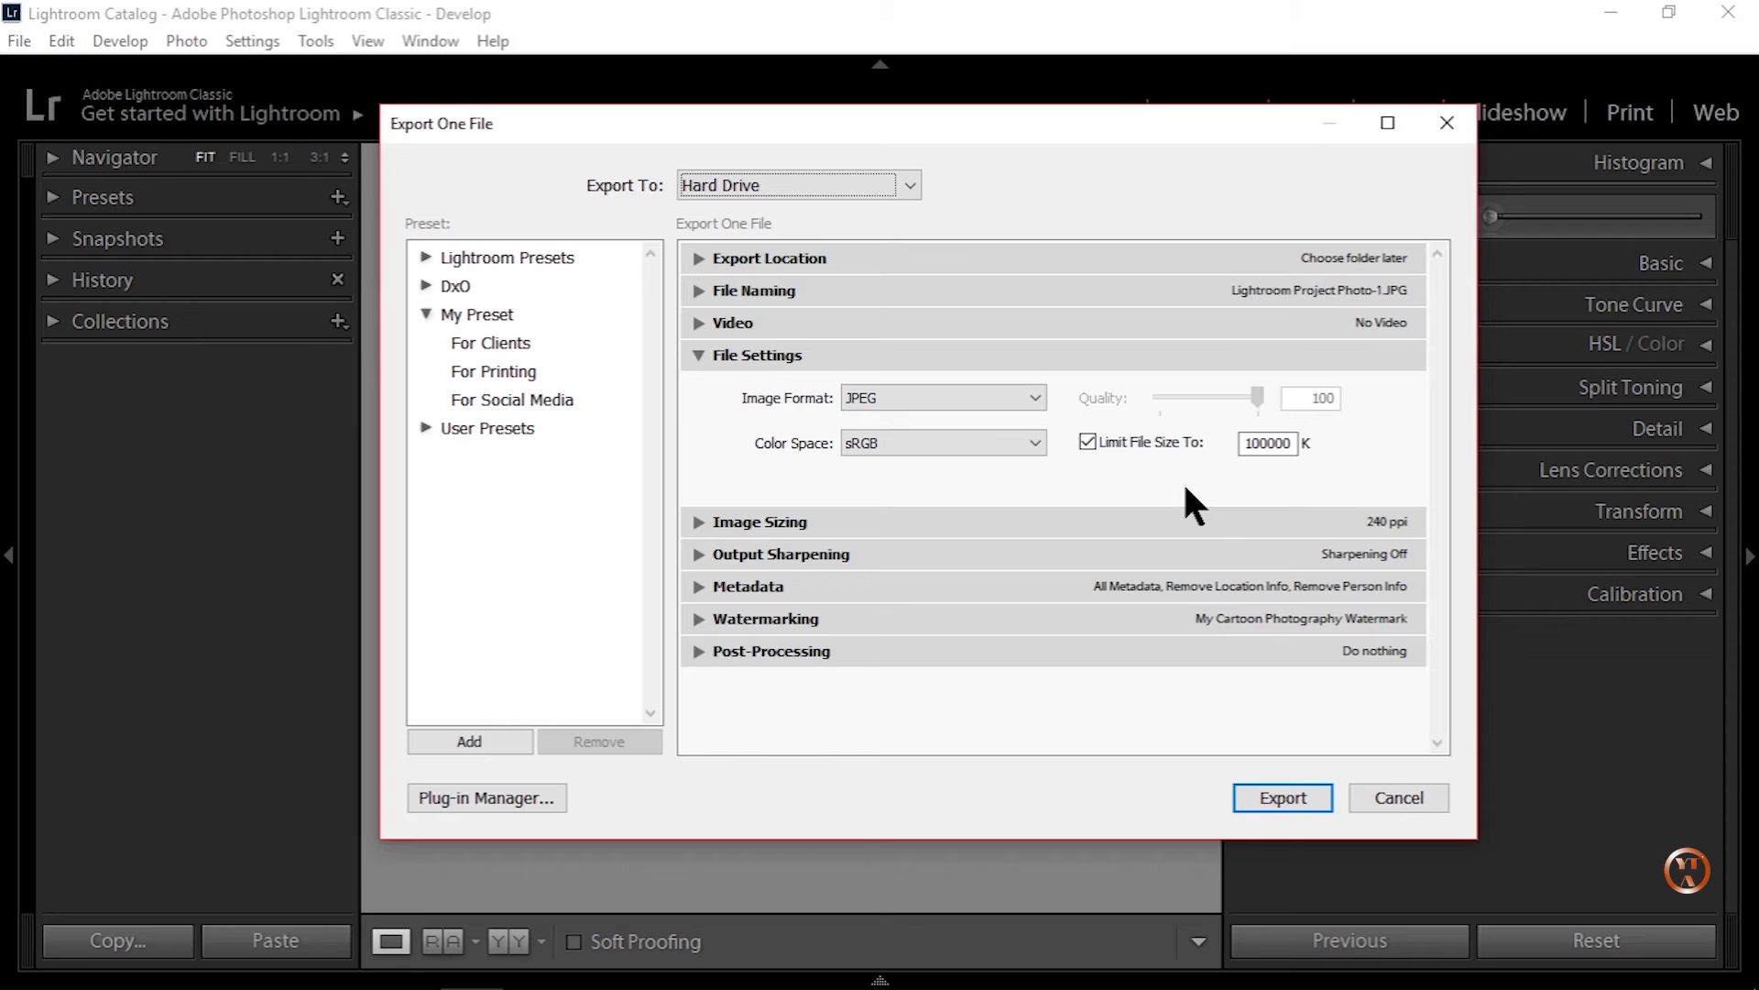
{"action": "double_click", "coordinate": [1278, 444]}
{"action": "left_click", "coordinate": [1295, 442]}
{"action": "key", "text": "Left"}
{"action": "key", "text": "Left"}
{"action": "key", "text": "Left"}
{"action": "key", "text": "Left"}
{"action": "key", "text": "Left"}
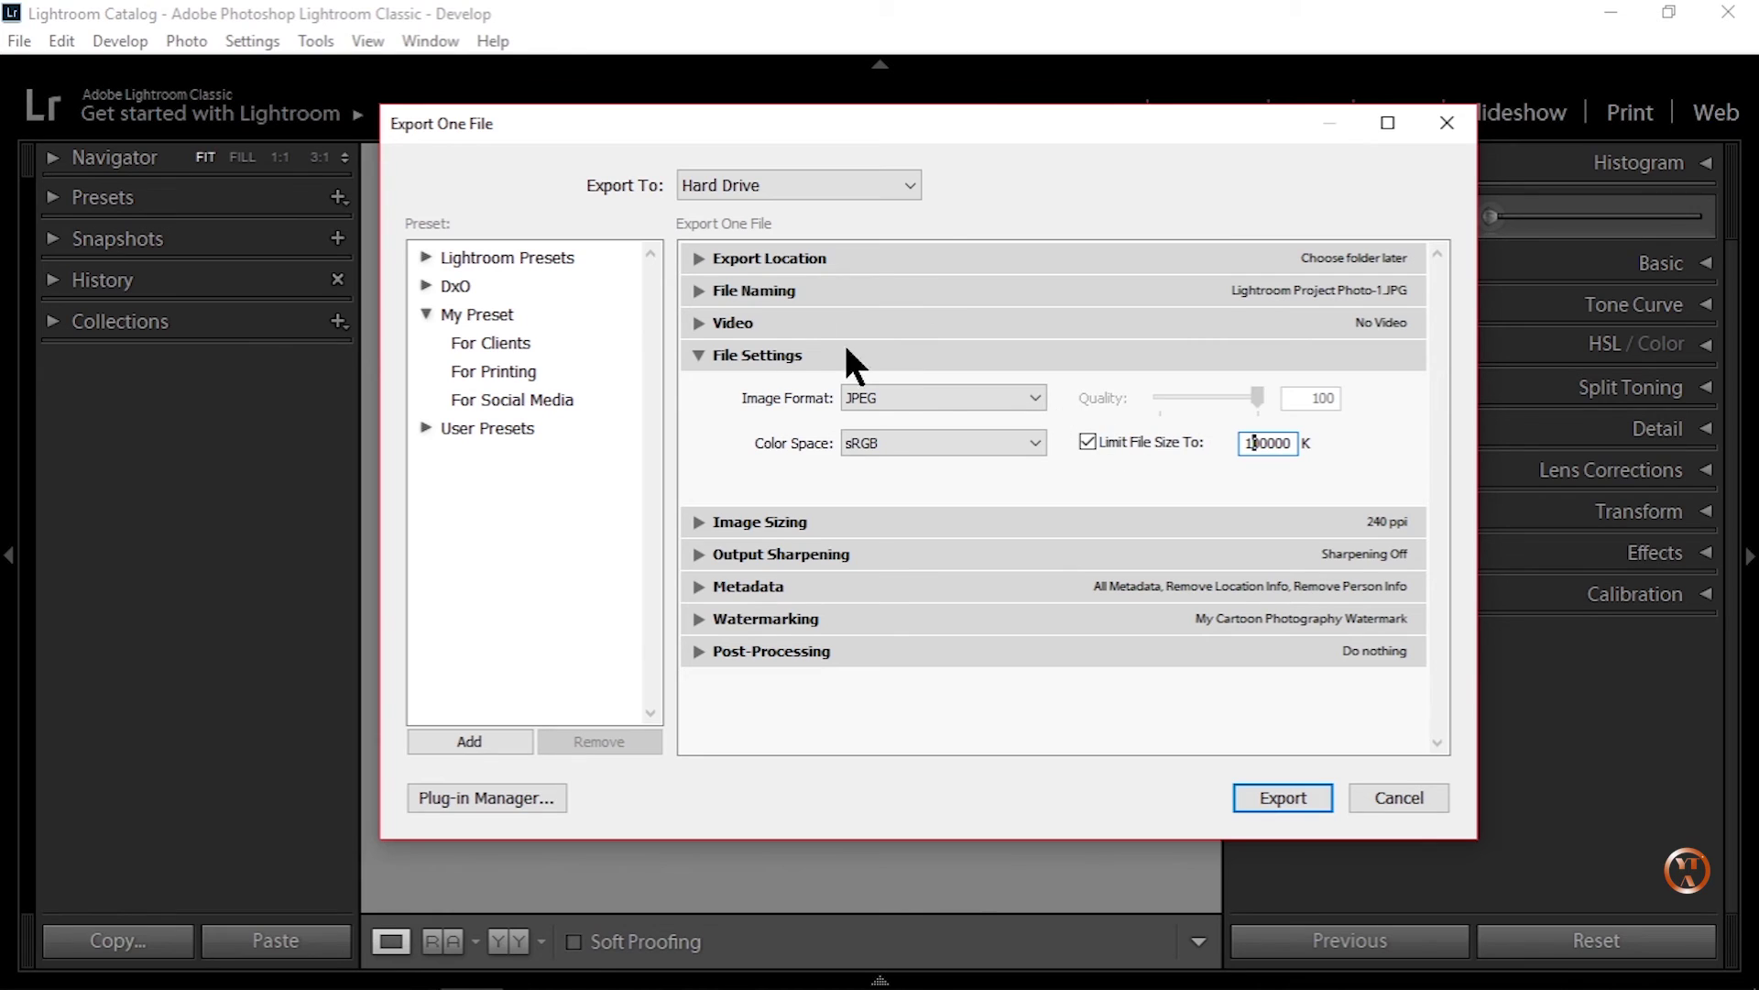
Collapse File Settings and cancel the Export One File dialog without exporting.
{"action": "left_click", "coordinate": [698, 355]}
{"action": "left_click", "coordinate": [1416, 795]}
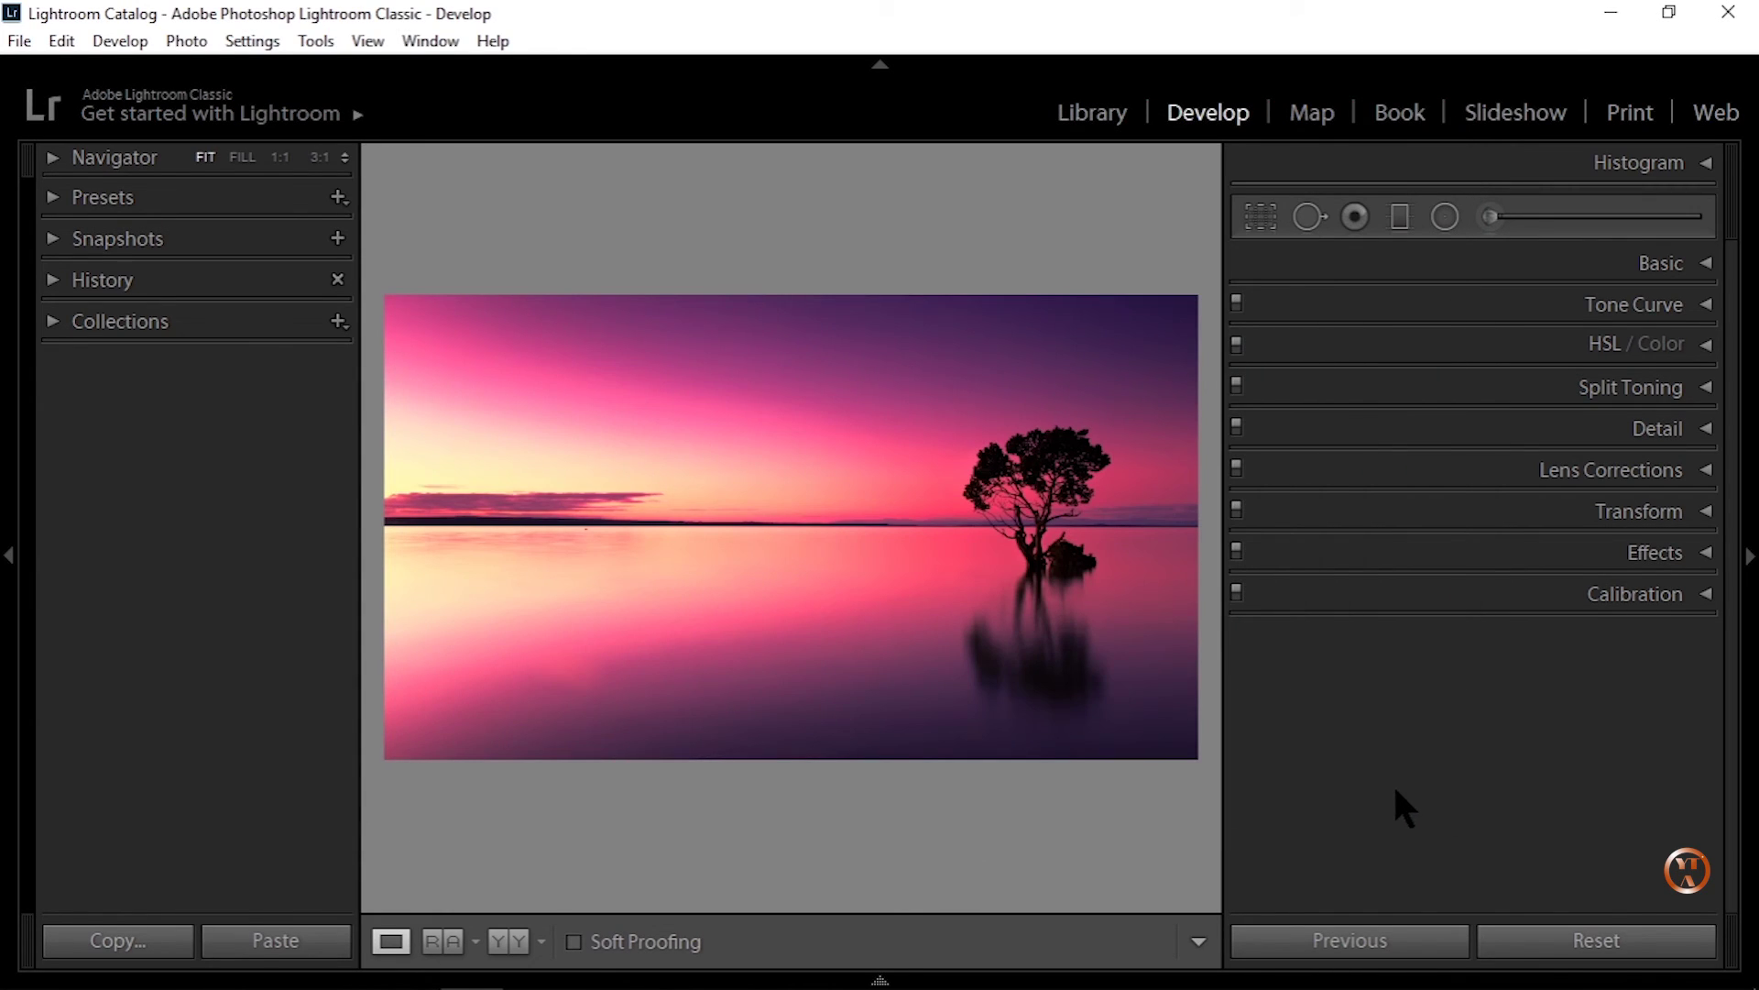